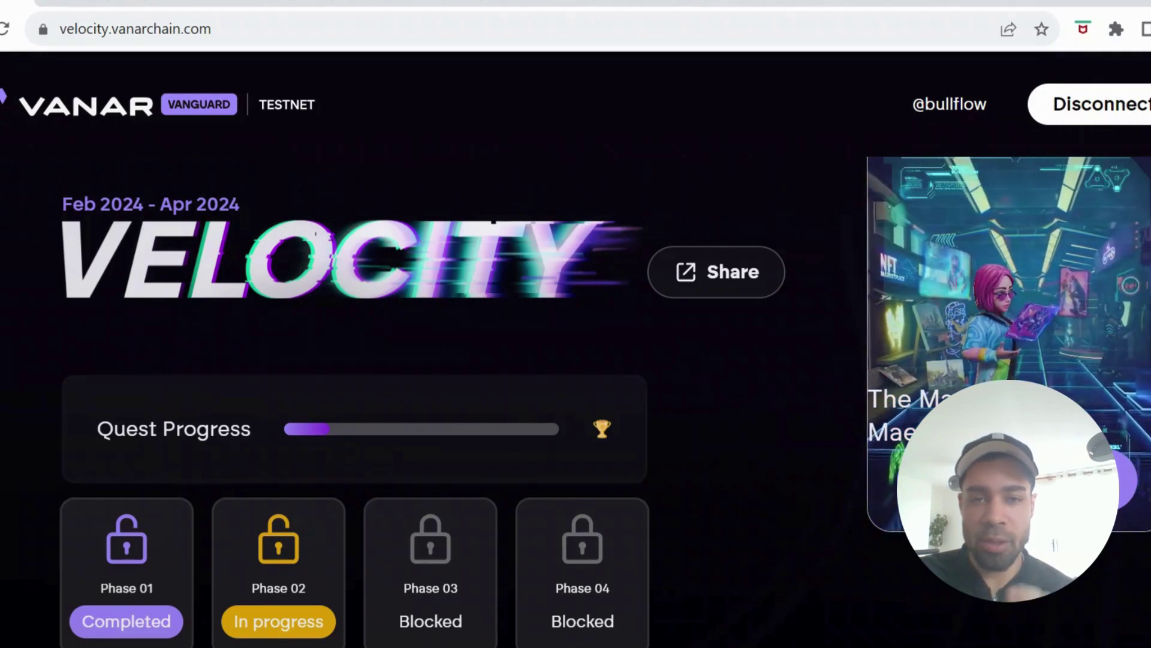
Scroll up and down through the Vanar token faucet page
scroll(519, 467, down, 4)
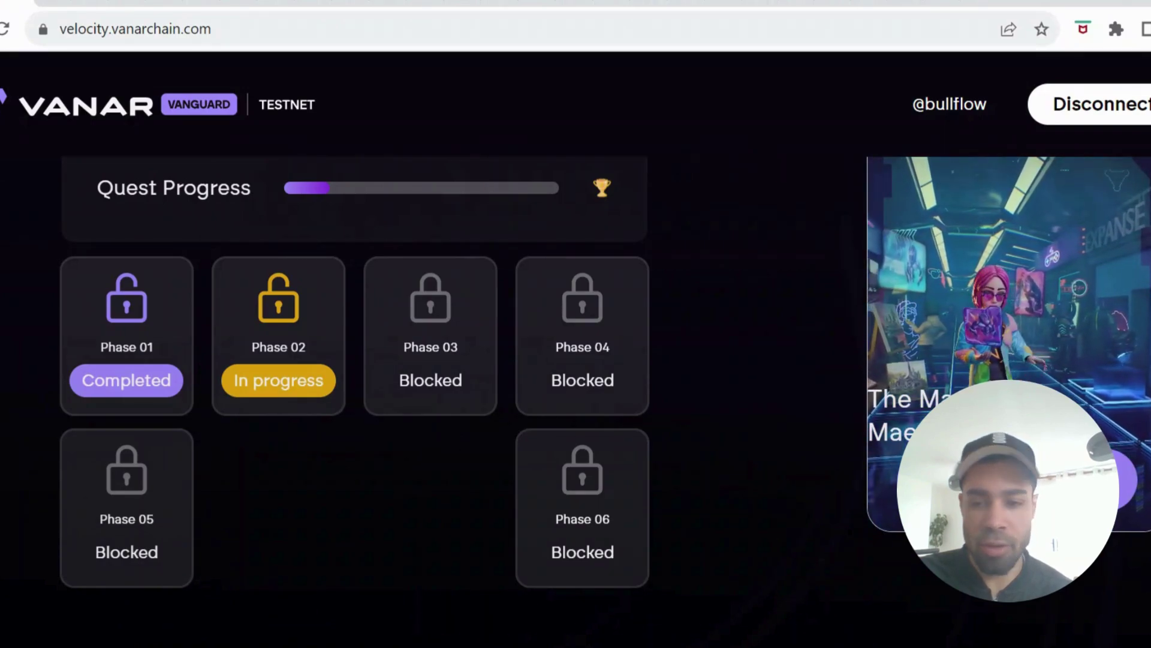
scroll(494, 410, down, 5)
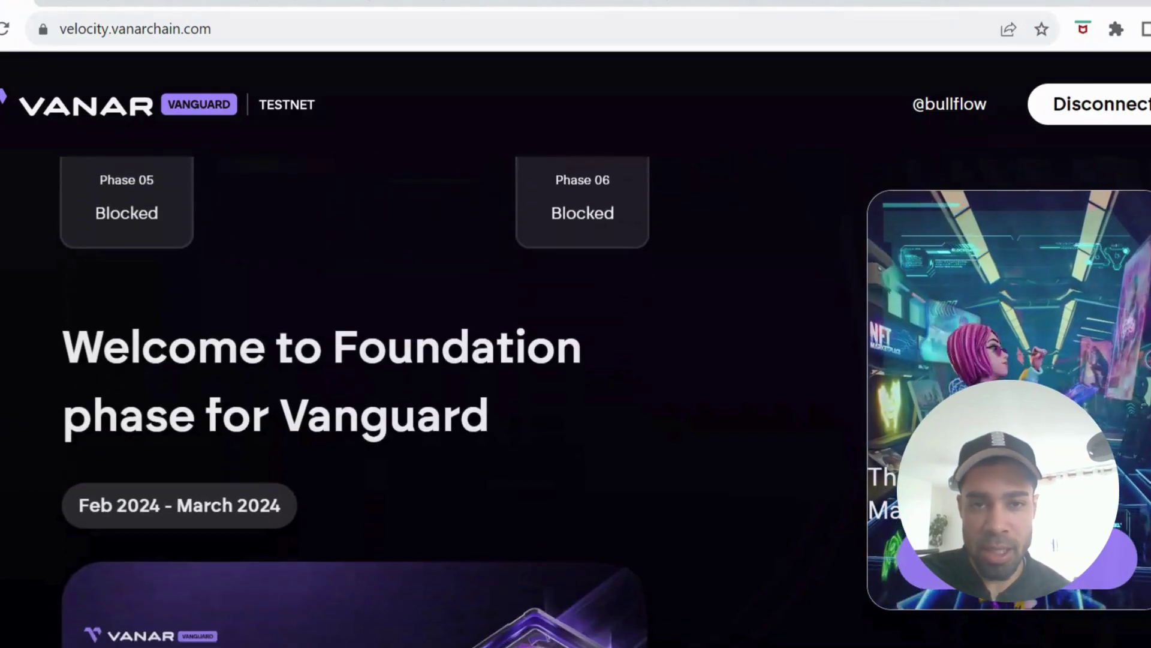
scroll(495, 412, down, 3)
scroll(494, 412, down, 10)
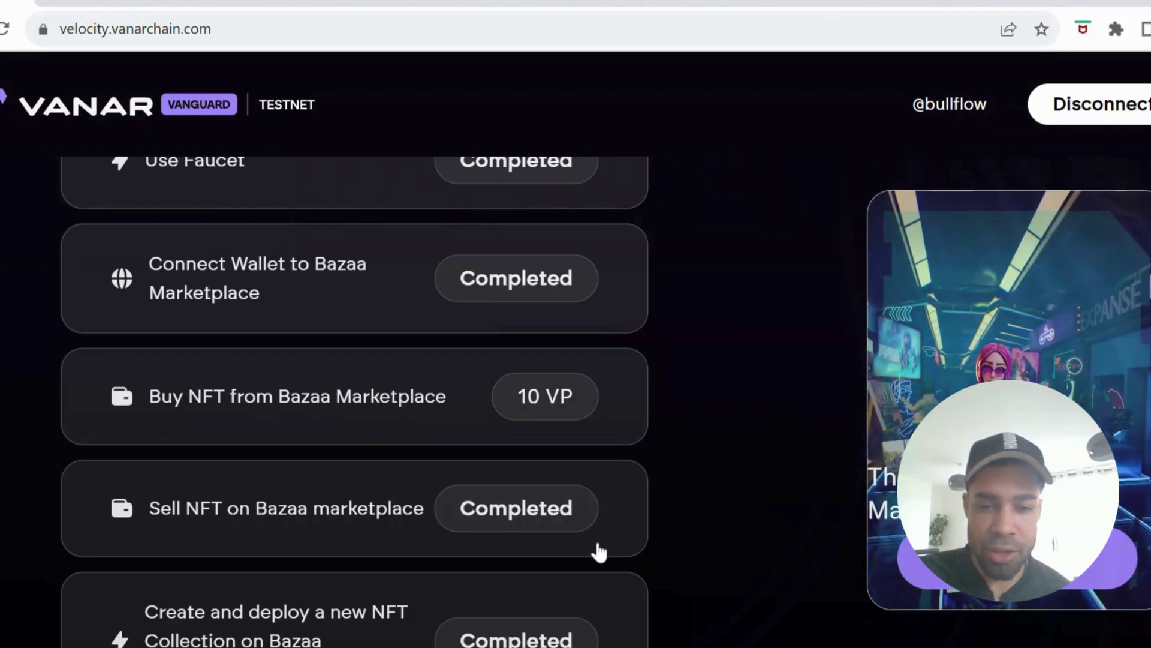
scroll(599, 551, down, 1)
scroll(598, 551, up, 3)
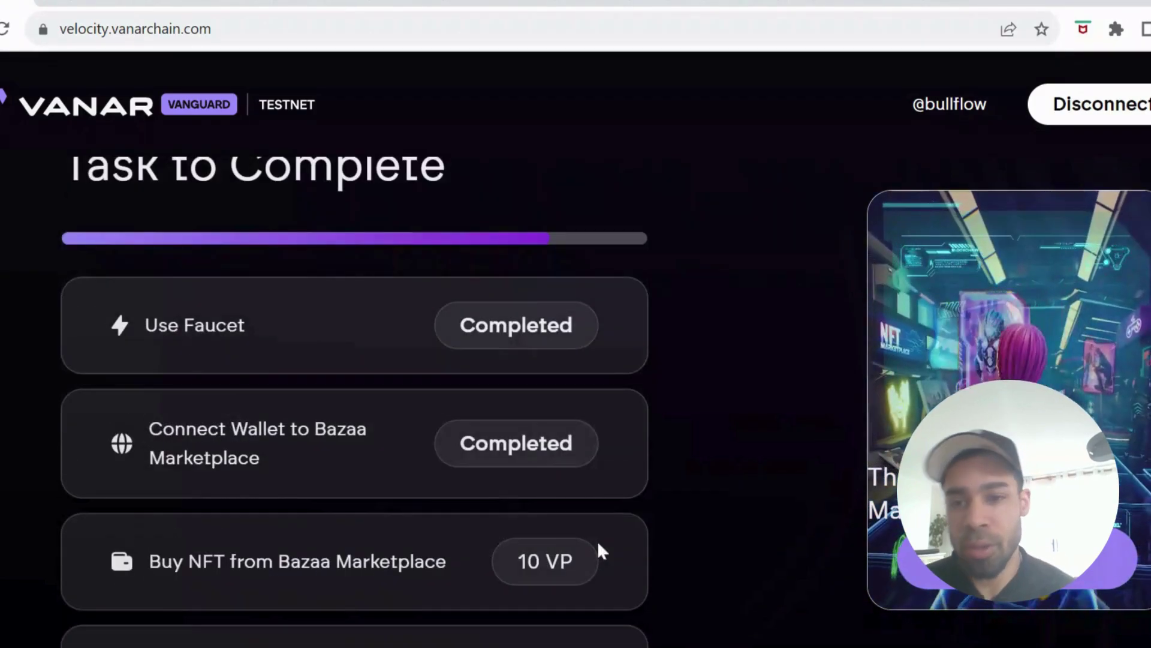
scroll(598, 551, down, 2)
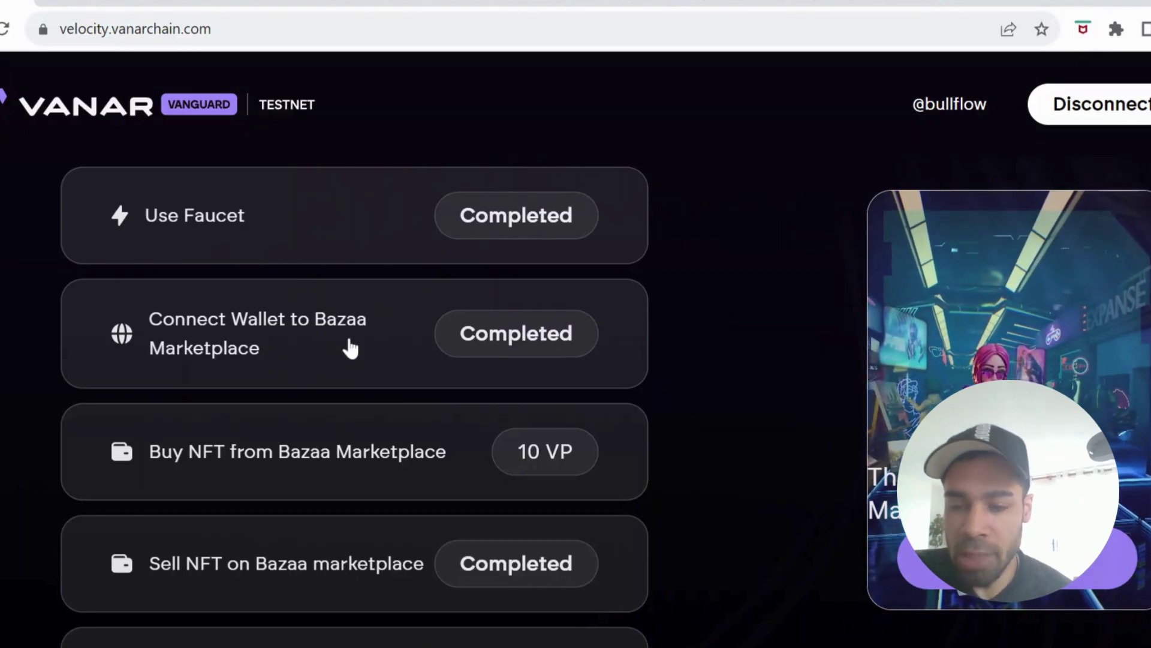
scroll(337, 476, down, 3)
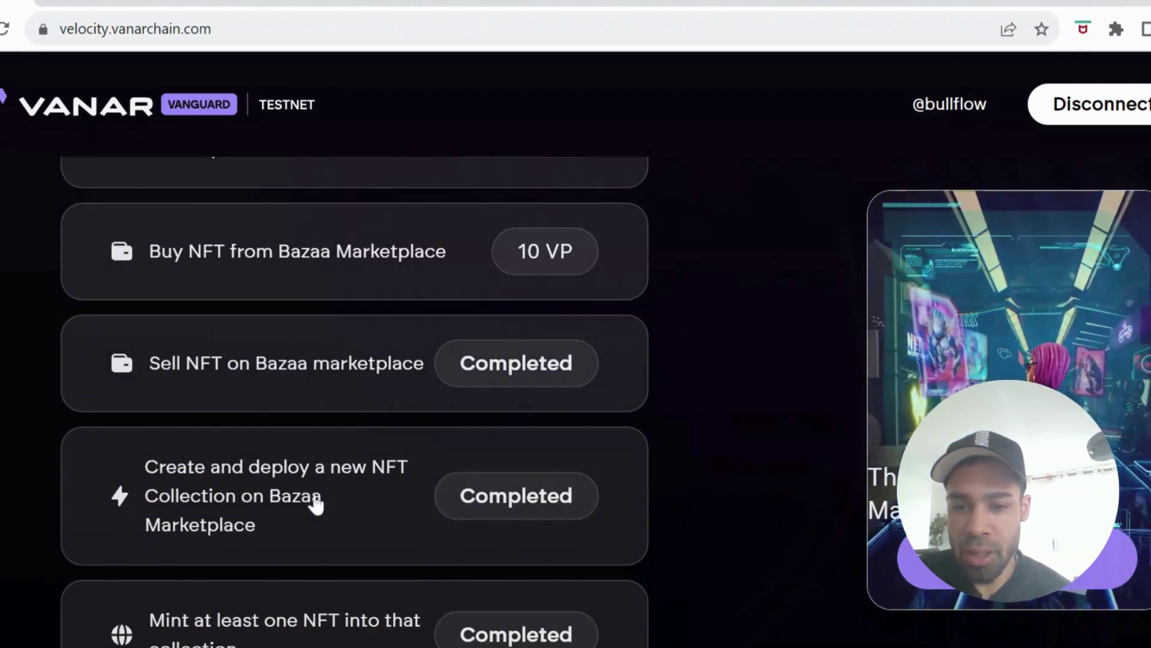
scroll(315, 492, down, 3)
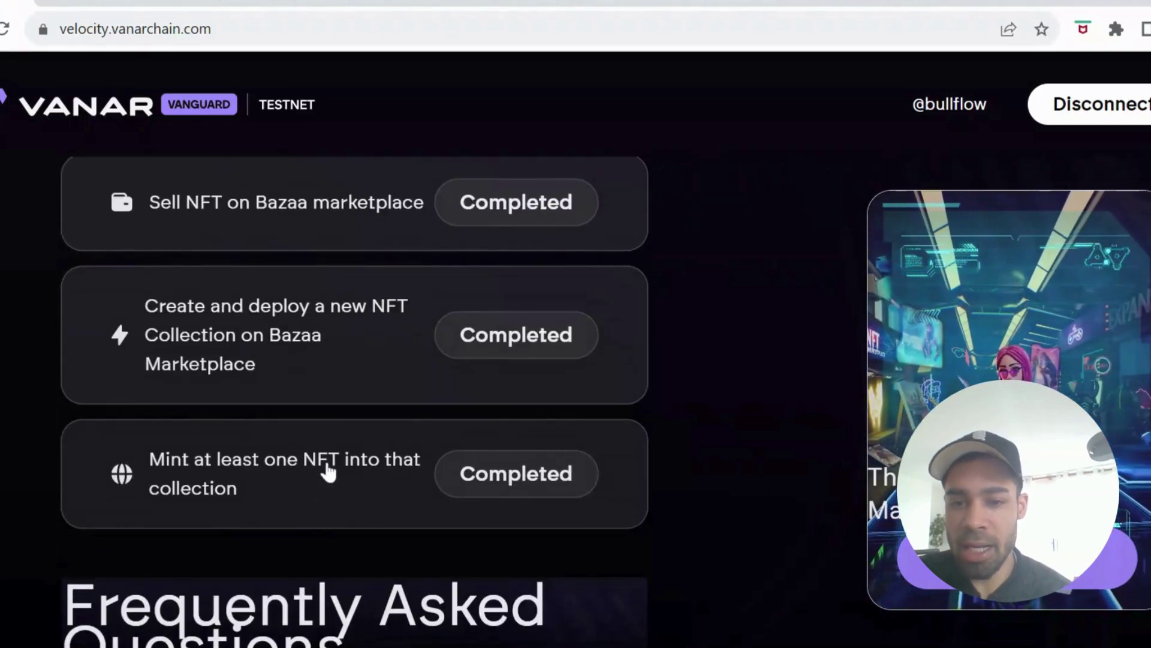
scroll(315, 456, up, 7)
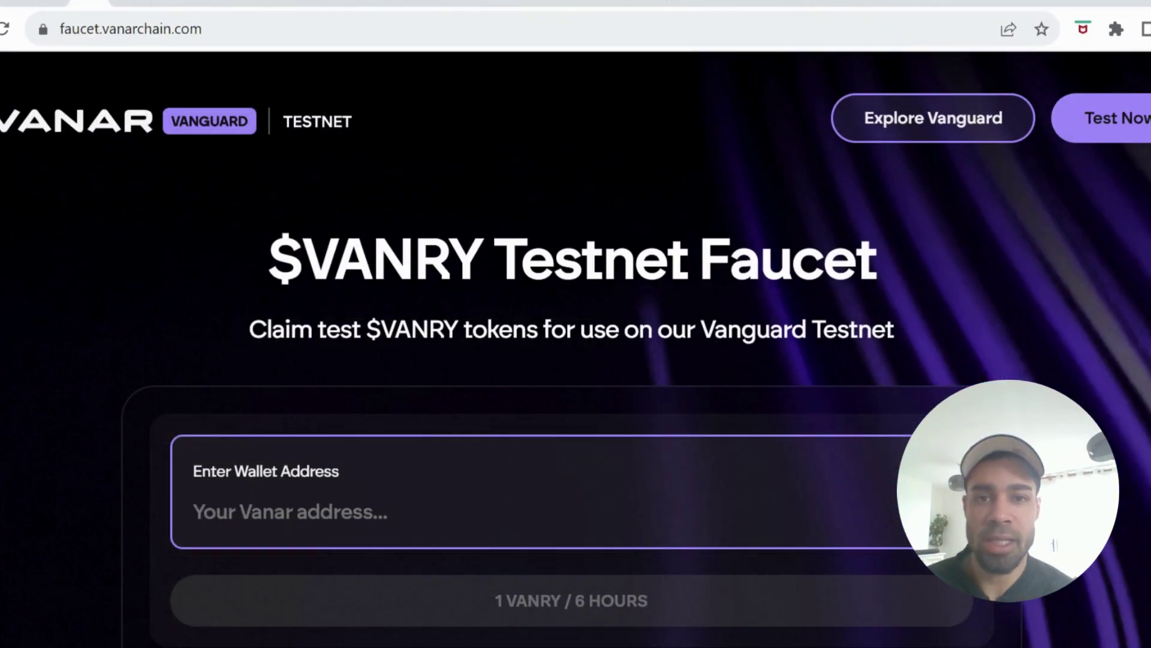
Return to velocity.vanarchain.com, where Use Faucet shows Completed and Buy NFT still 10 VP
scroll(576, 360, down, 2)
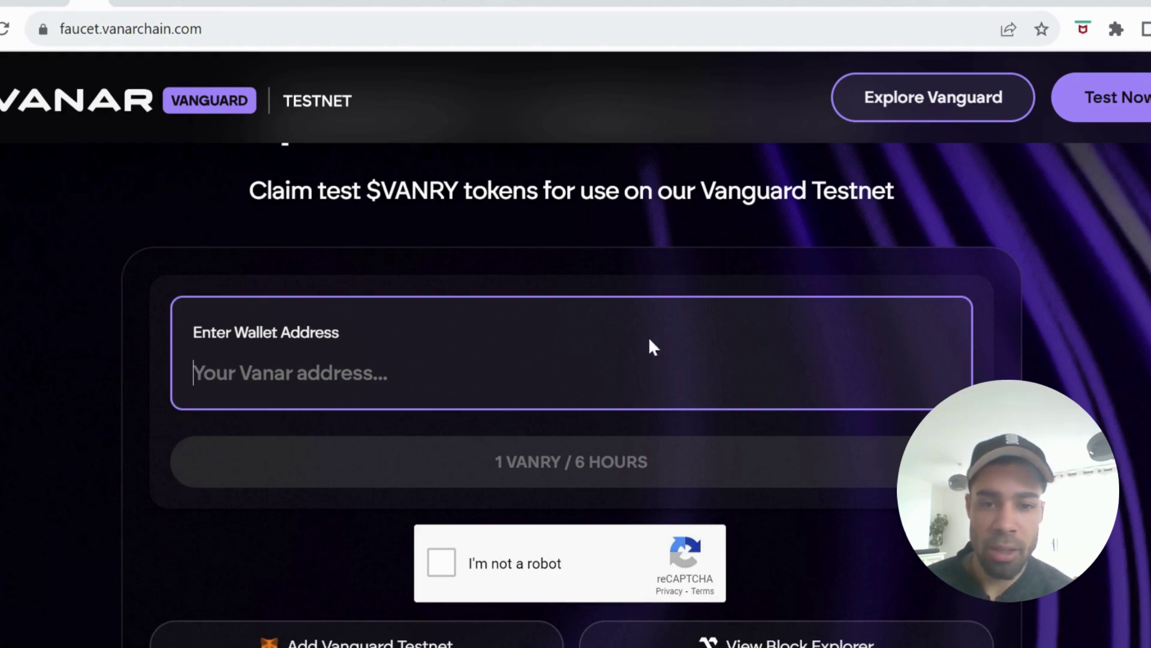
scroll(576, 360, up, 2)
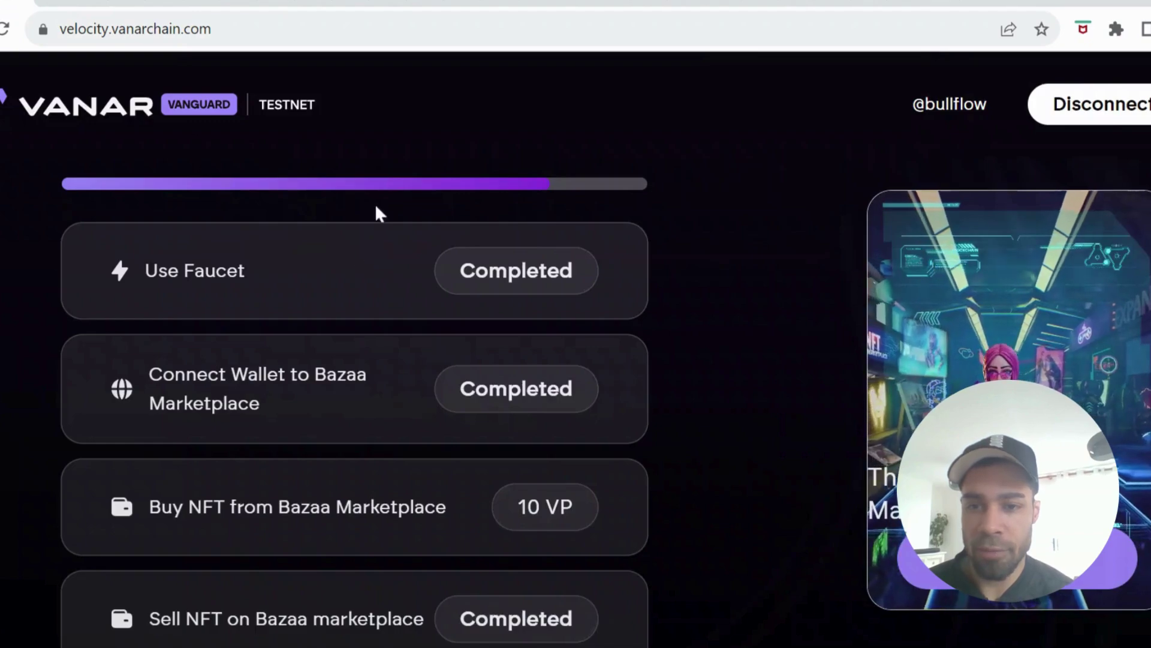
drag(375, 213, 504, 209)
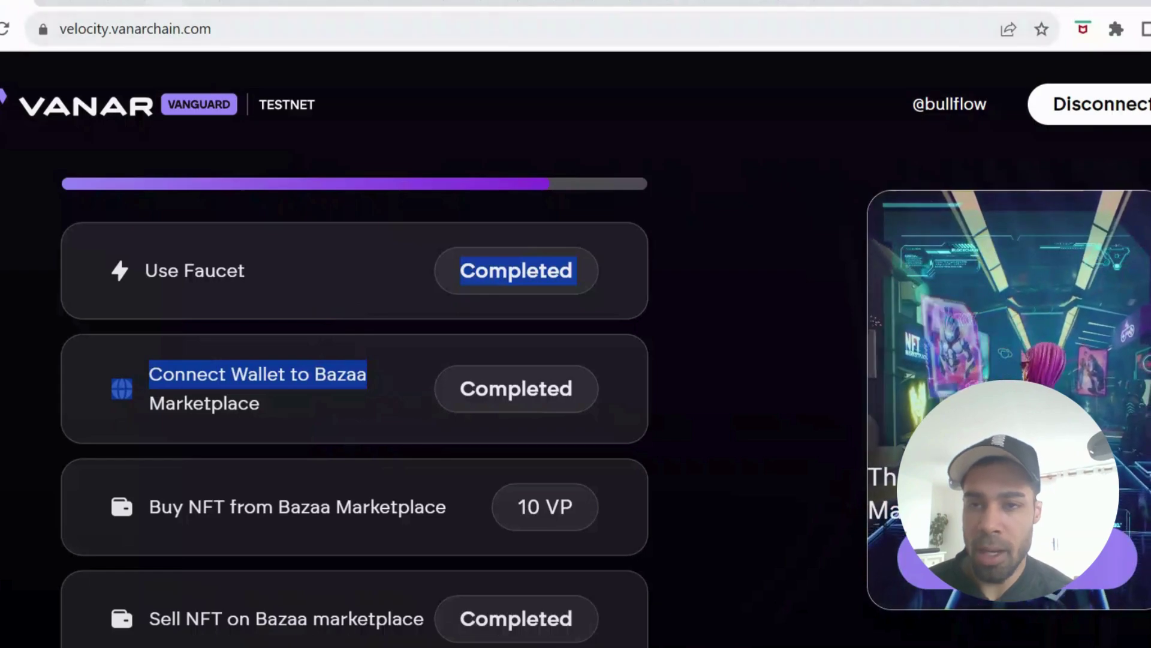
In Bazaa, start creating something new and pick the Collection type
click(51, 6)
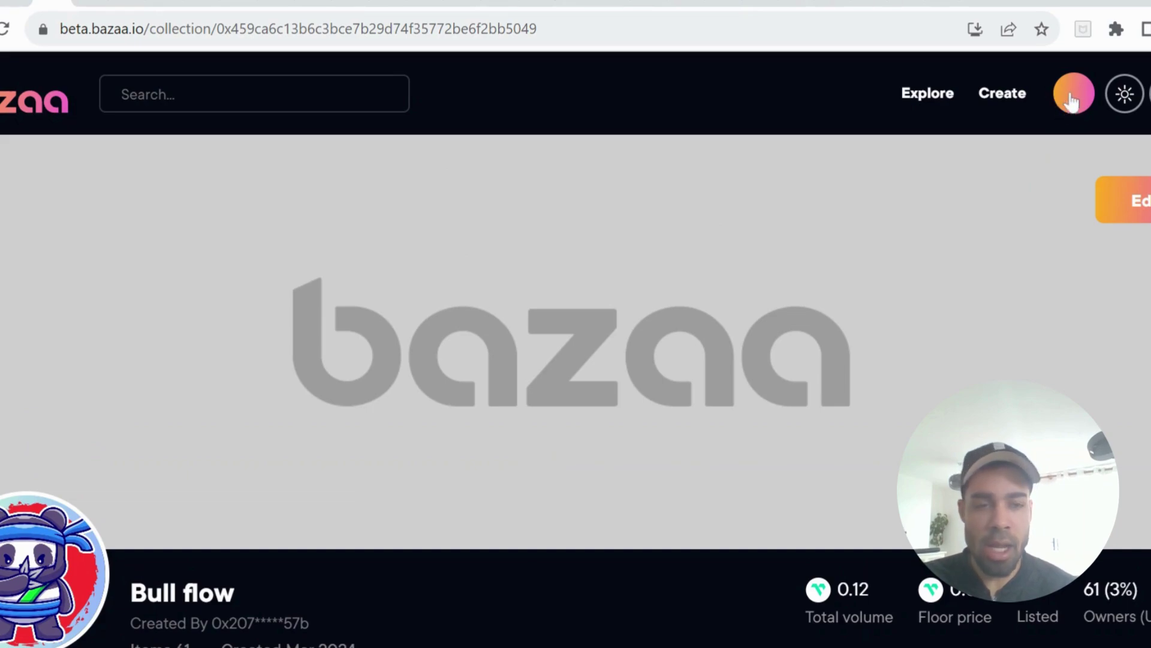
click(1020, 105)
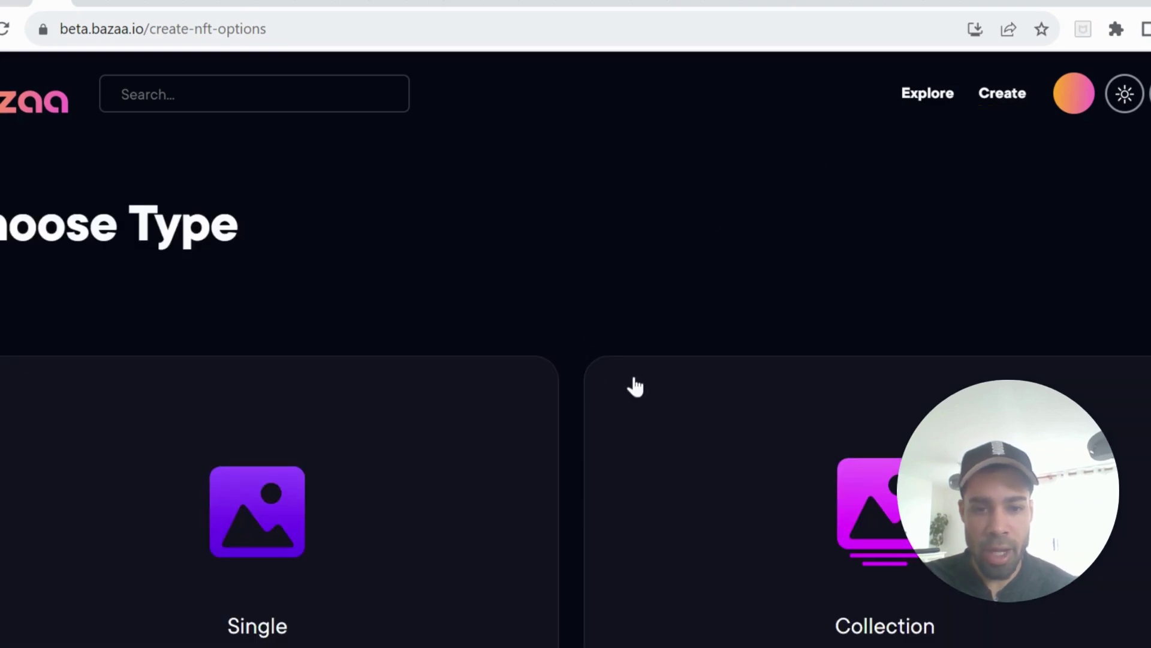
scroll(635, 387, down, 3)
click(822, 377)
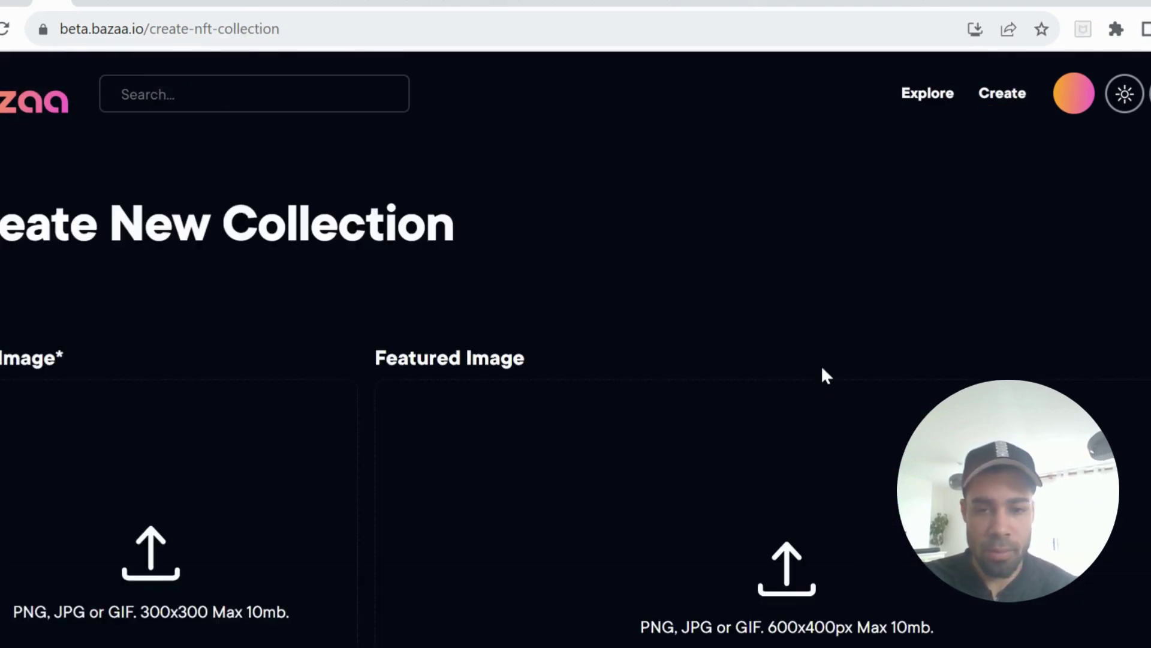
Scroll up and down through the new-collection form to review its fields
scroll(588, 353, down, 5)
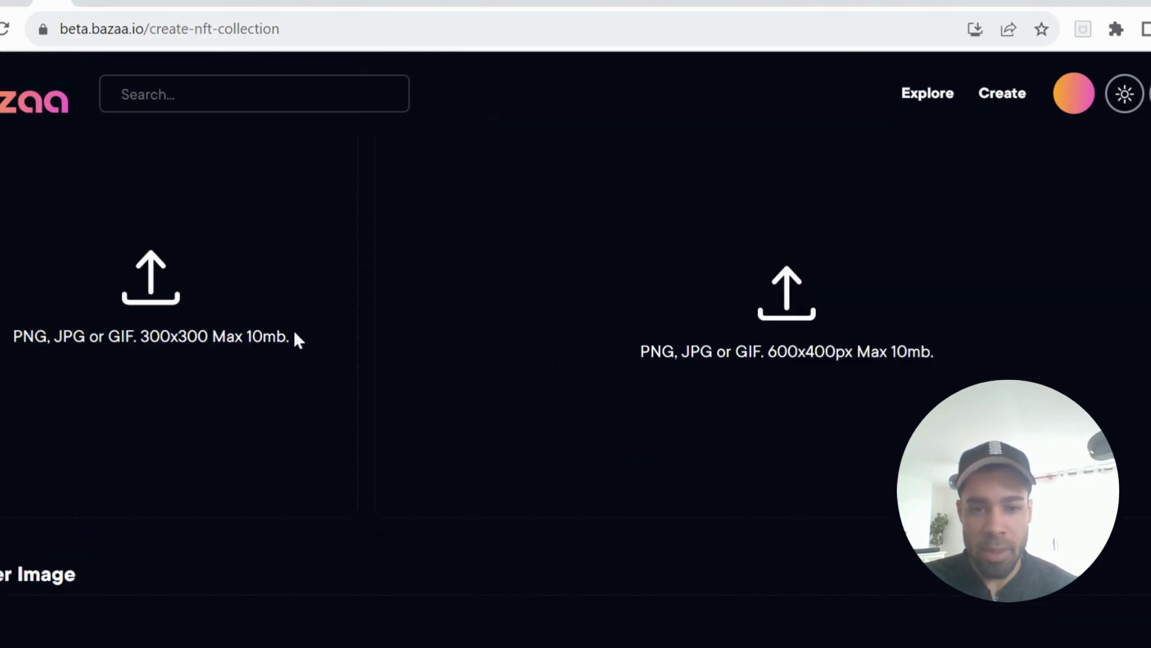
scroll(654, 504, down, 3)
scroll(414, 393, up, 4)
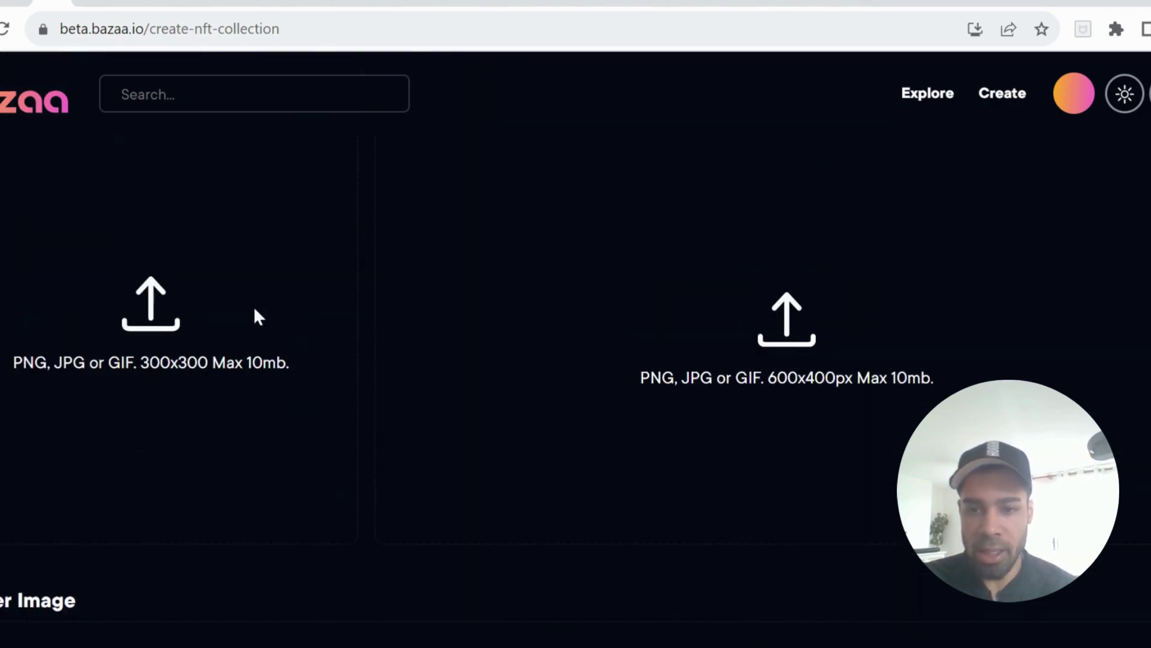
scroll(523, 327, up, 4)
scroll(648, 510, down, 9)
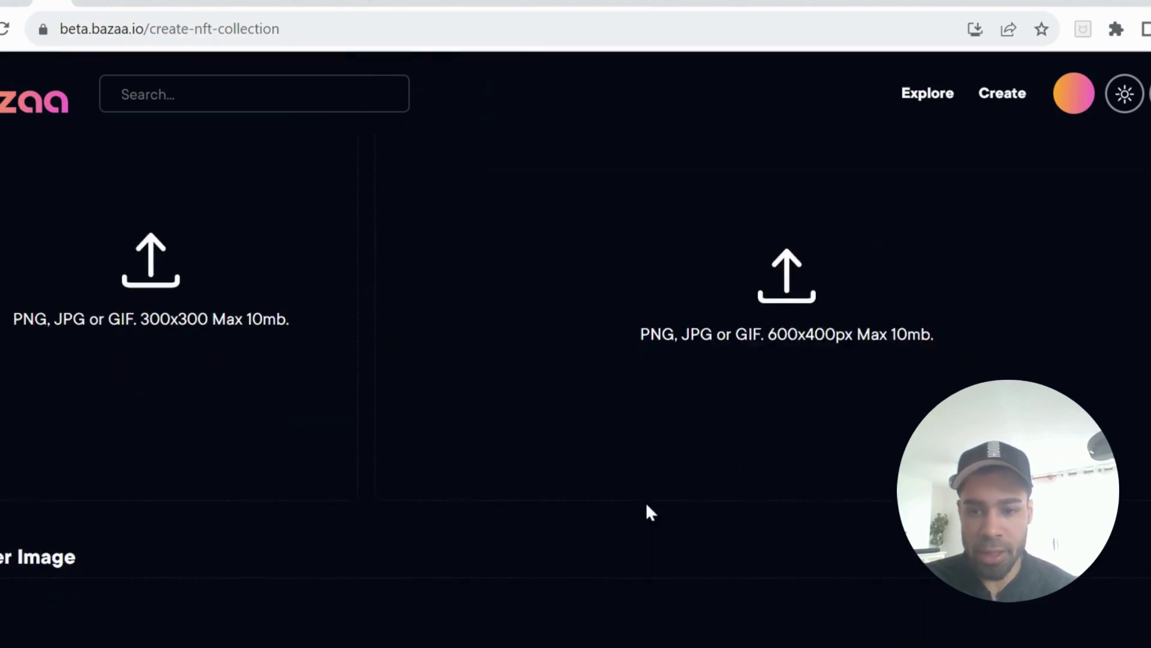
scroll(527, 560, down, 10)
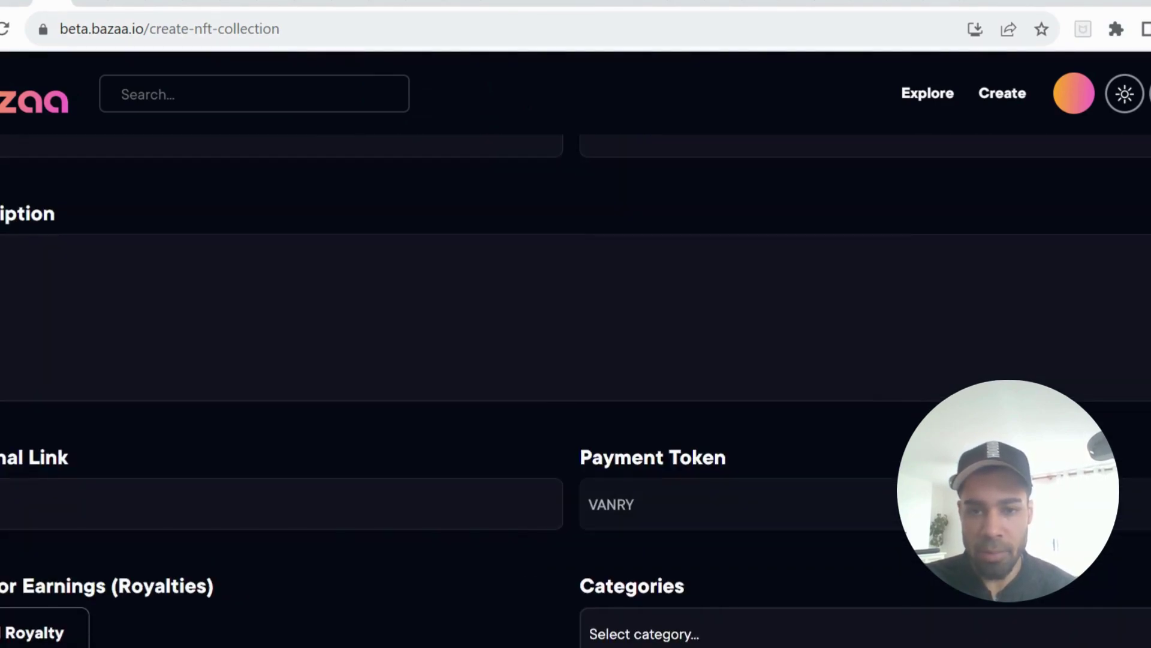
scroll(369, 363, up, 3)
scroll(547, 391, down, 8)
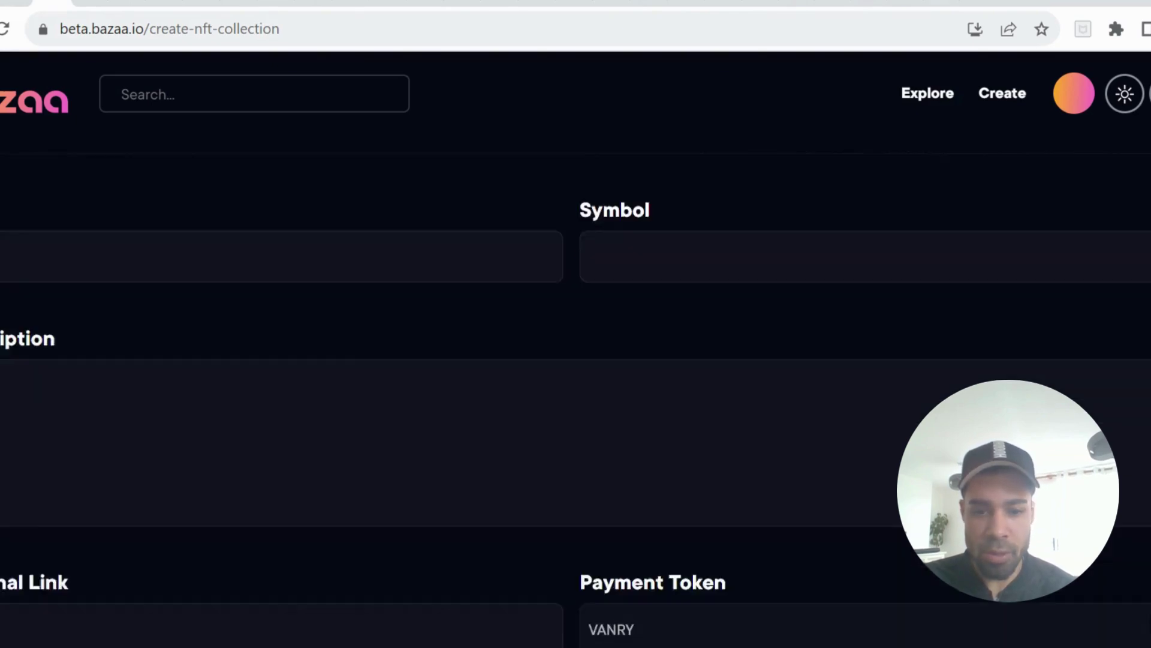
scroll(517, 477, up, 3)
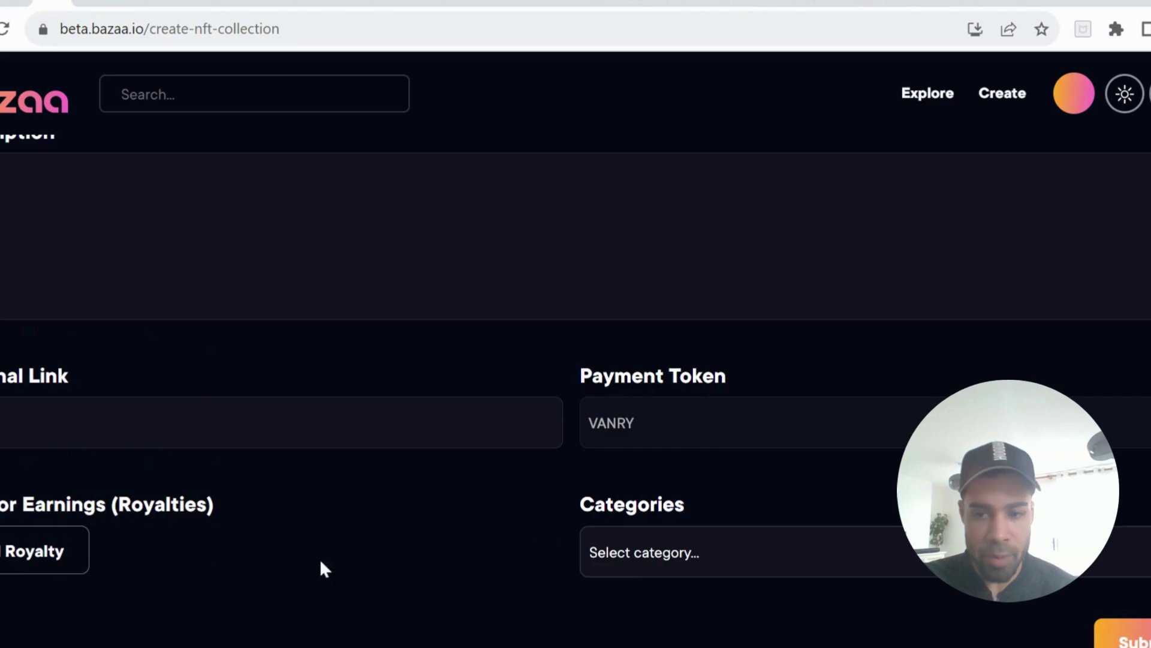
scroll(325, 570, down, 2)
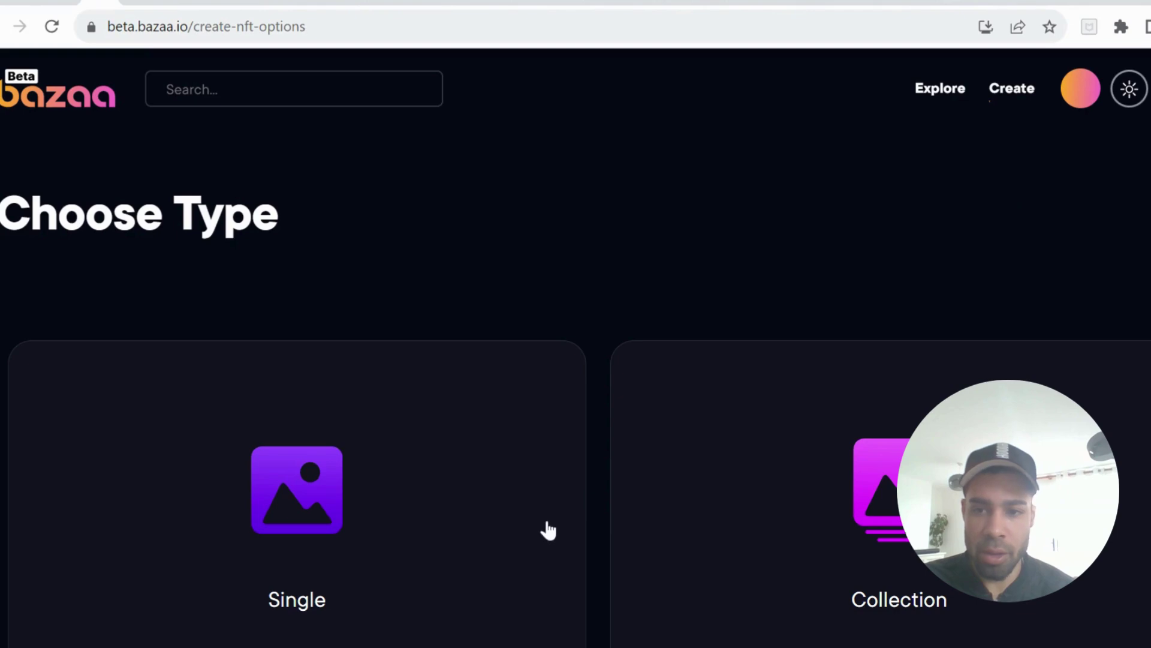
scroll(548, 531, down, 3)
click(448, 394)
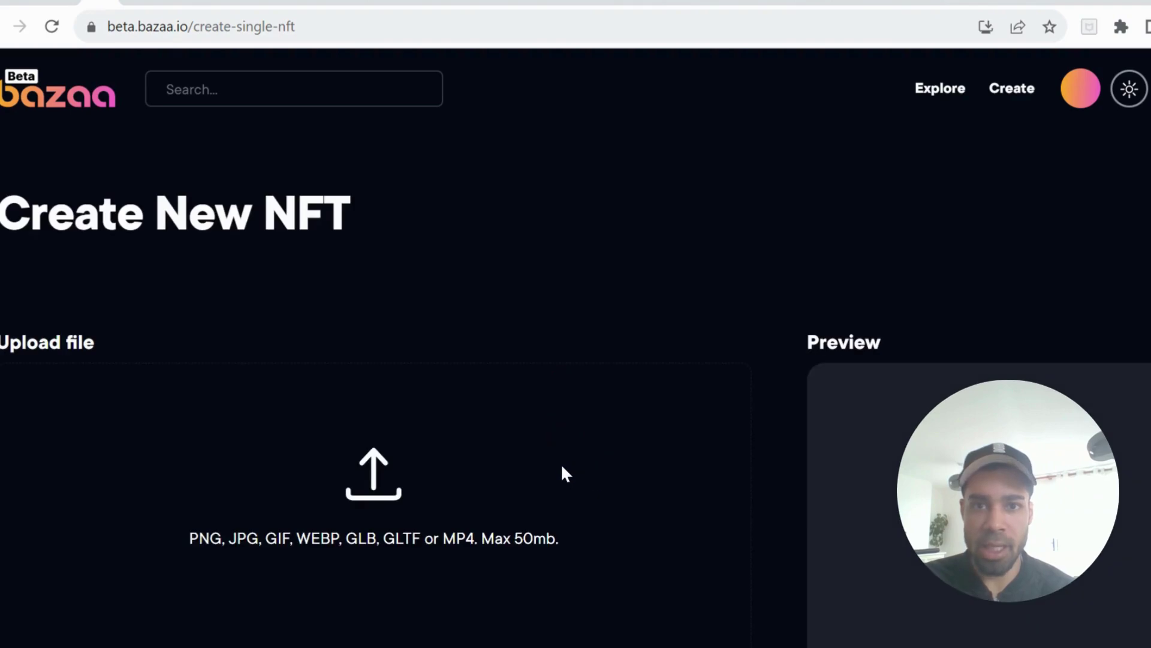
scroll(560, 467, down, 2)
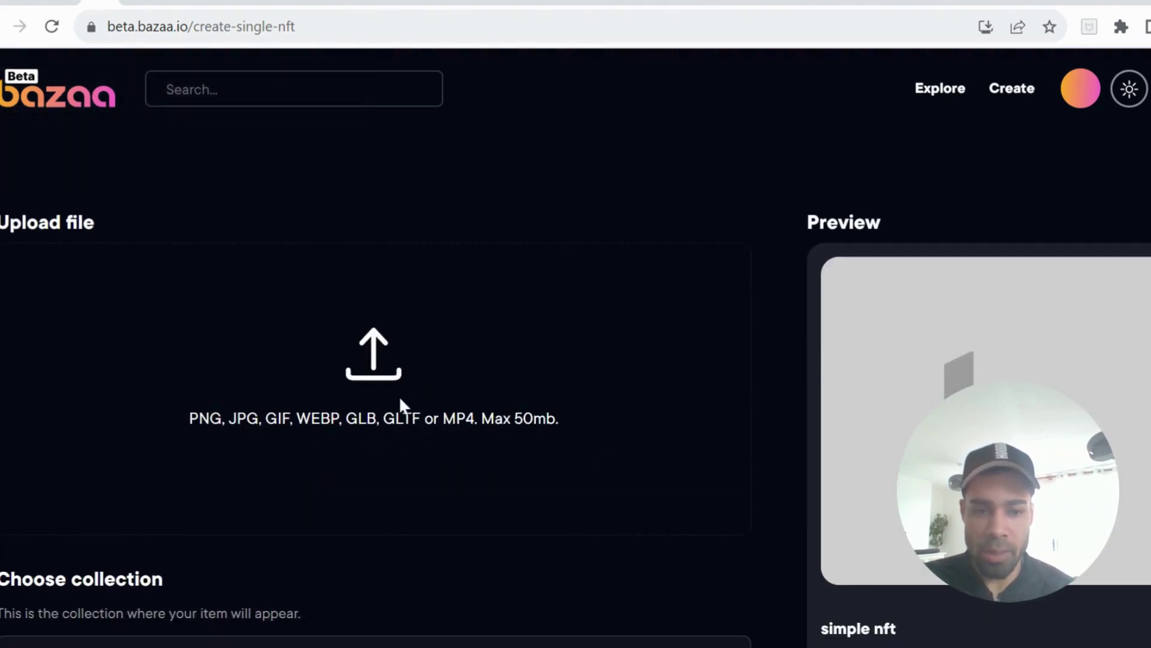
scroll(400, 399, down, 3)
scroll(400, 399, down, 2)
click(321, 351)
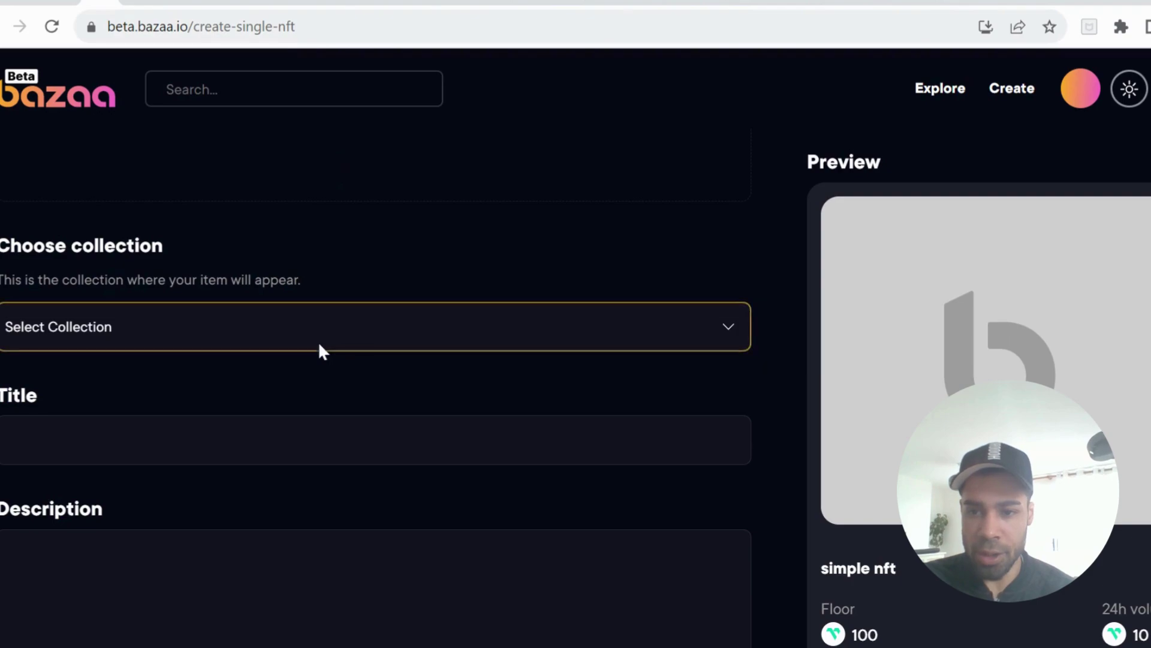
click(284, 385)
scroll(282, 384, down, 5)
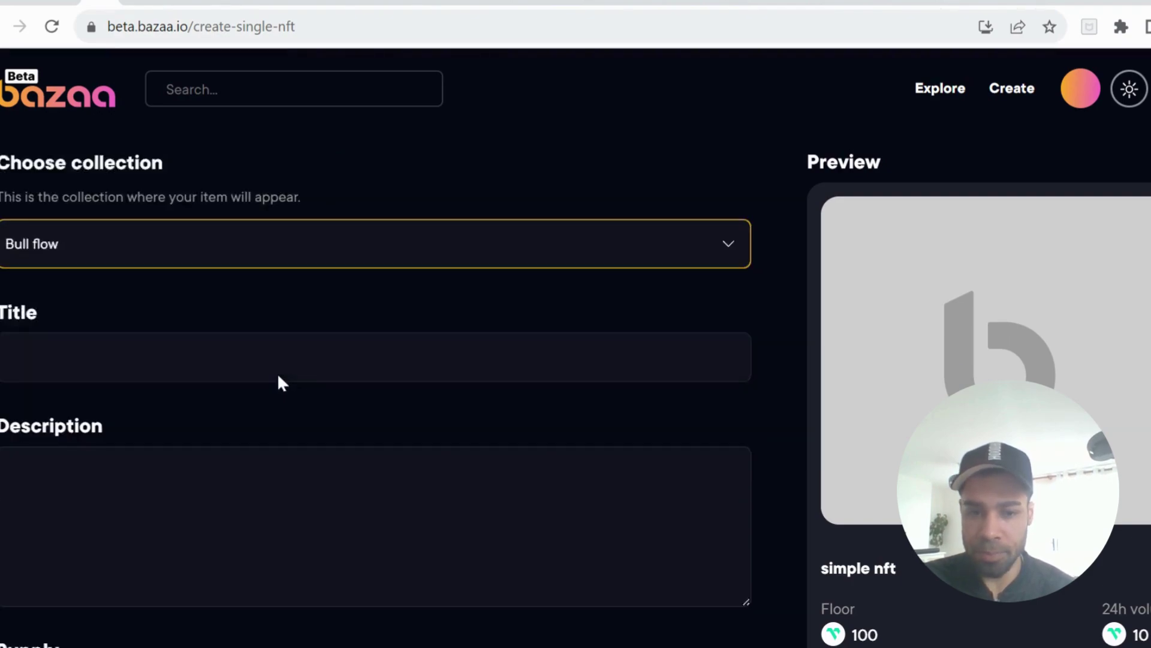
scroll(14, 292, down, 3)
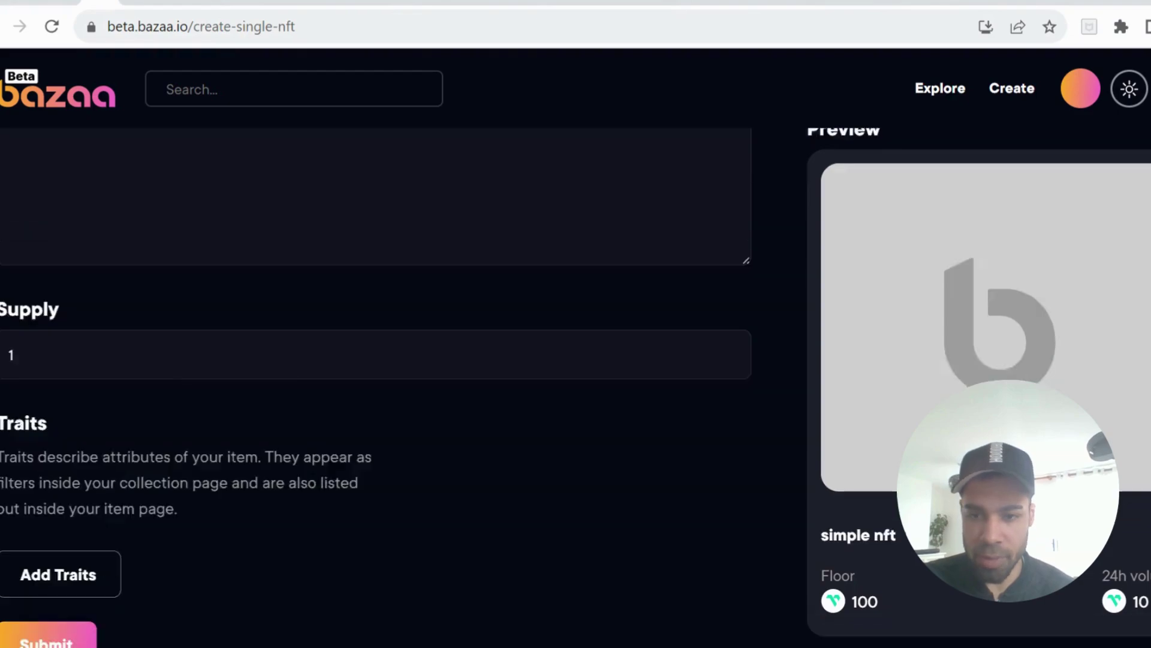
scroll(14, 292, up, 3)
scroll(376, 360, down, 2)
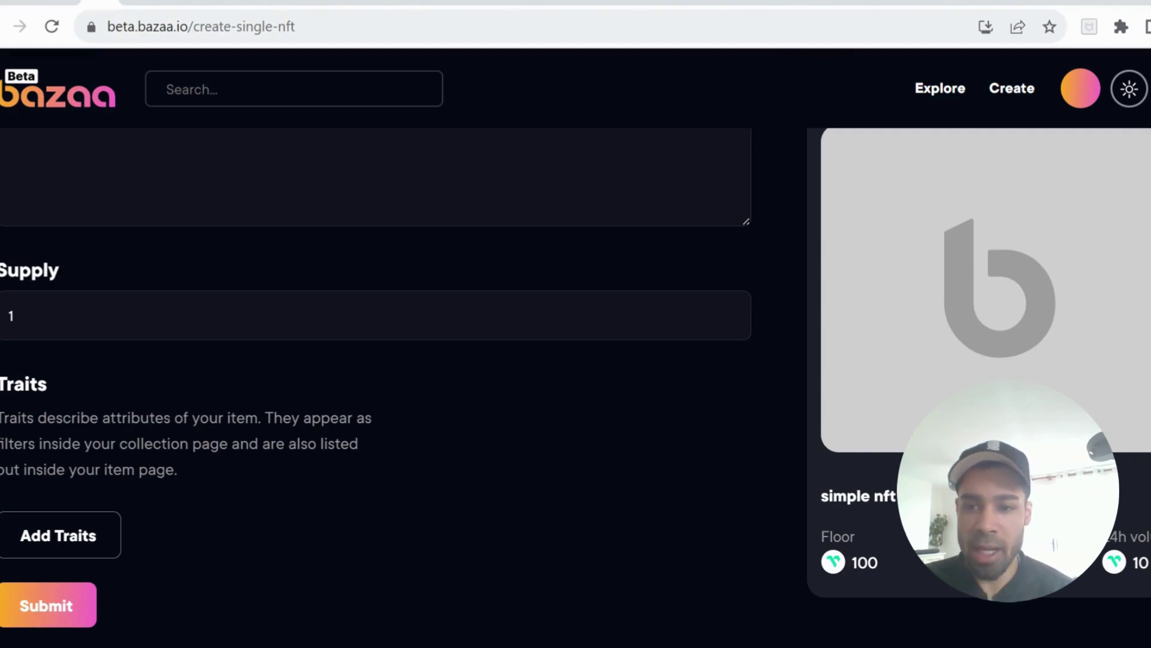
scroll(290, 329, up, 4)
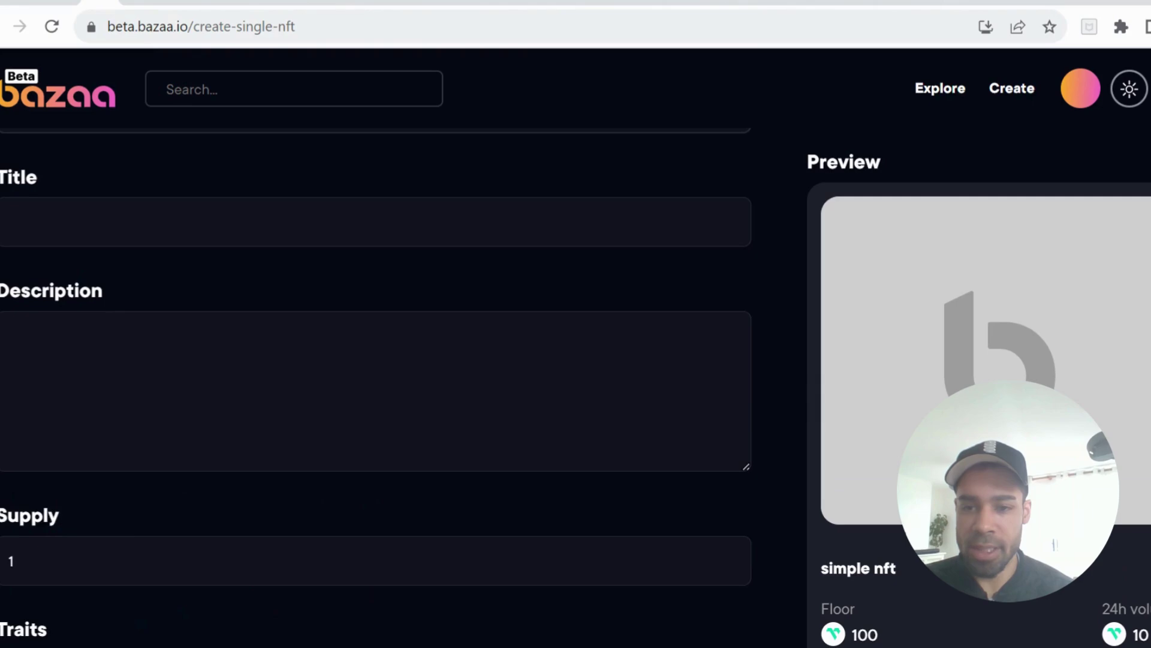
scroll(388, 253, down, 4)
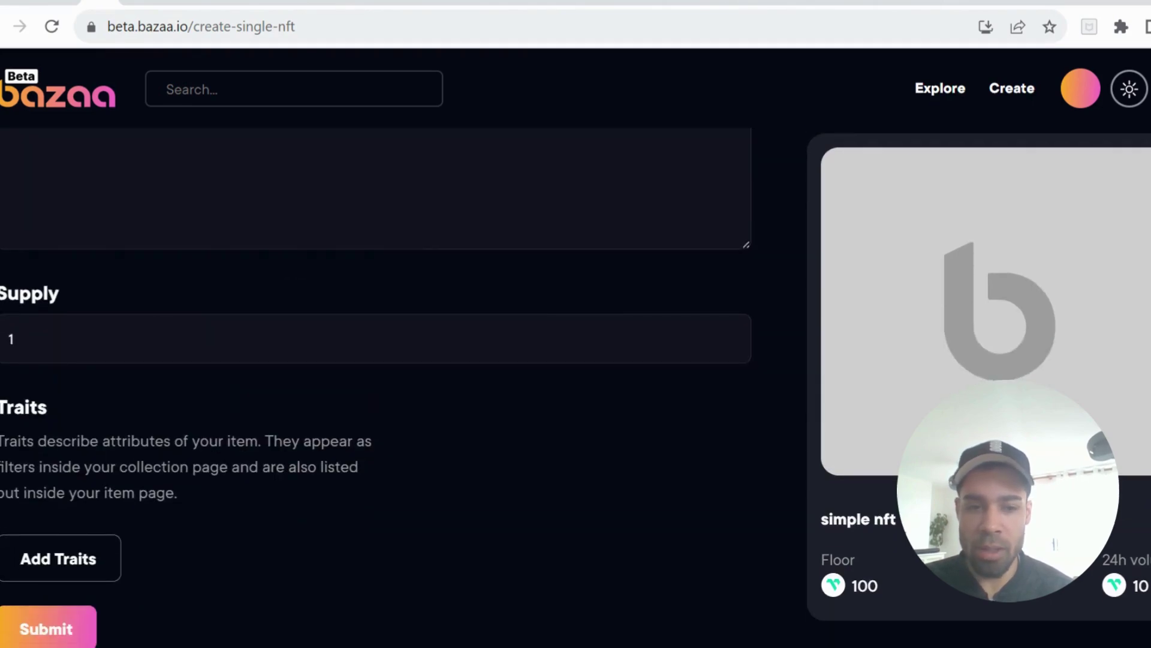
scroll(576, 388, down, 3)
scroll(163, 336, up, 10)
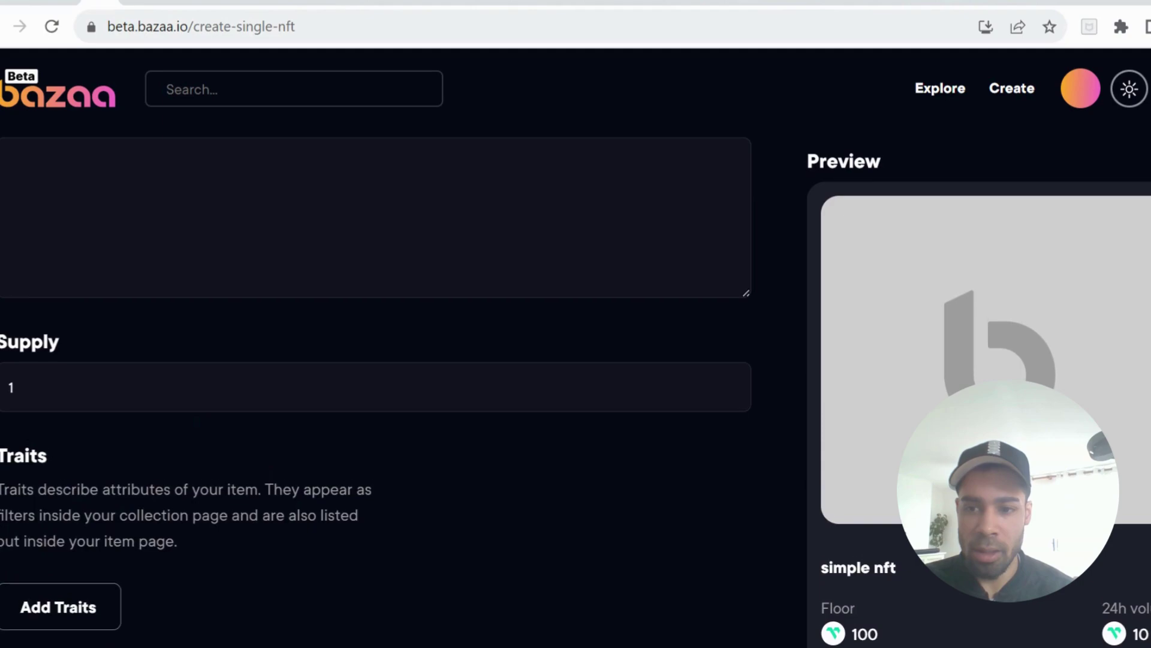
scroll(163, 336, down, 12)
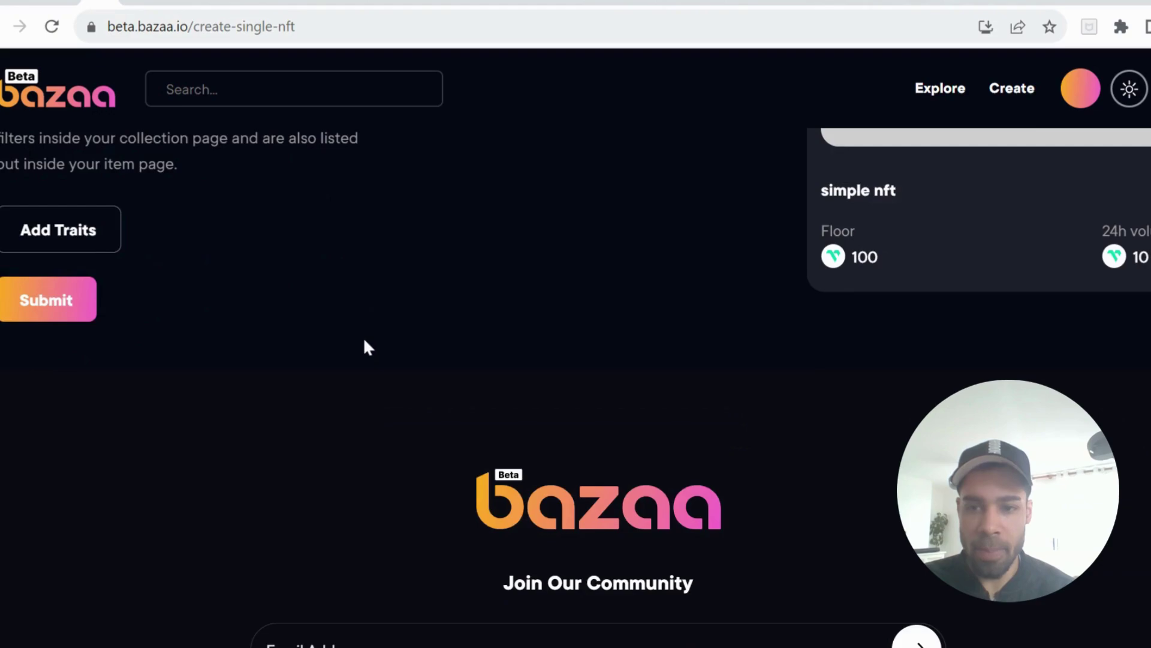
scroll(365, 341, up, 15)
scroll(365, 340, up, 2)
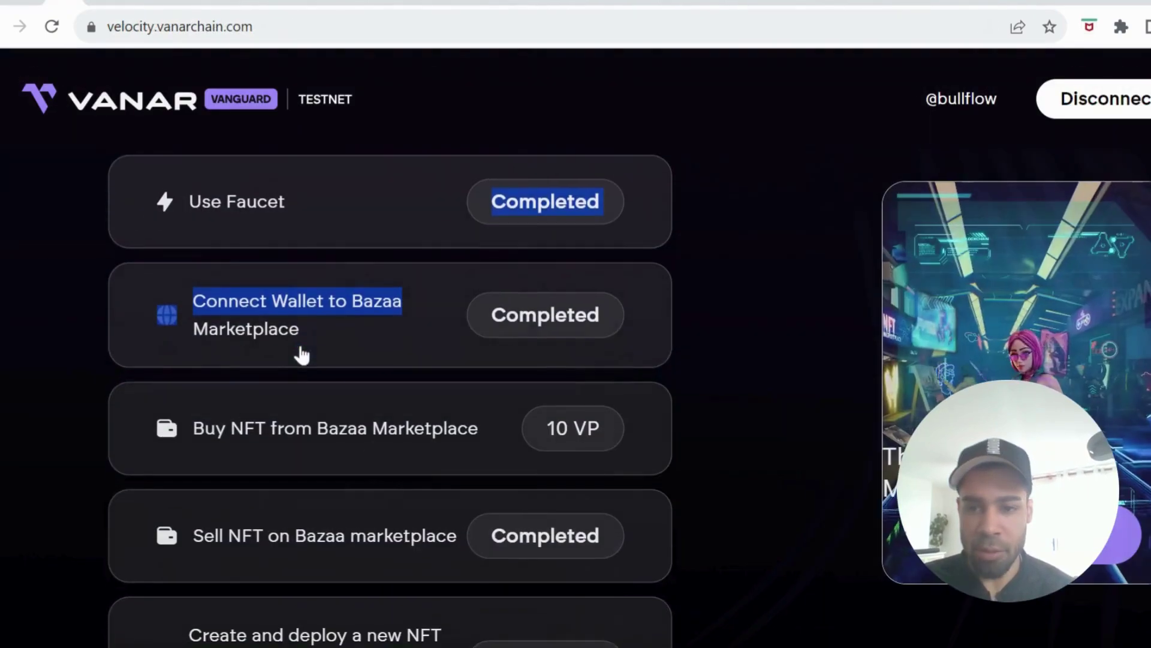
Clear the stray text selection and scroll the Vanguard Task to Complete list to check each status
click(70, 339)
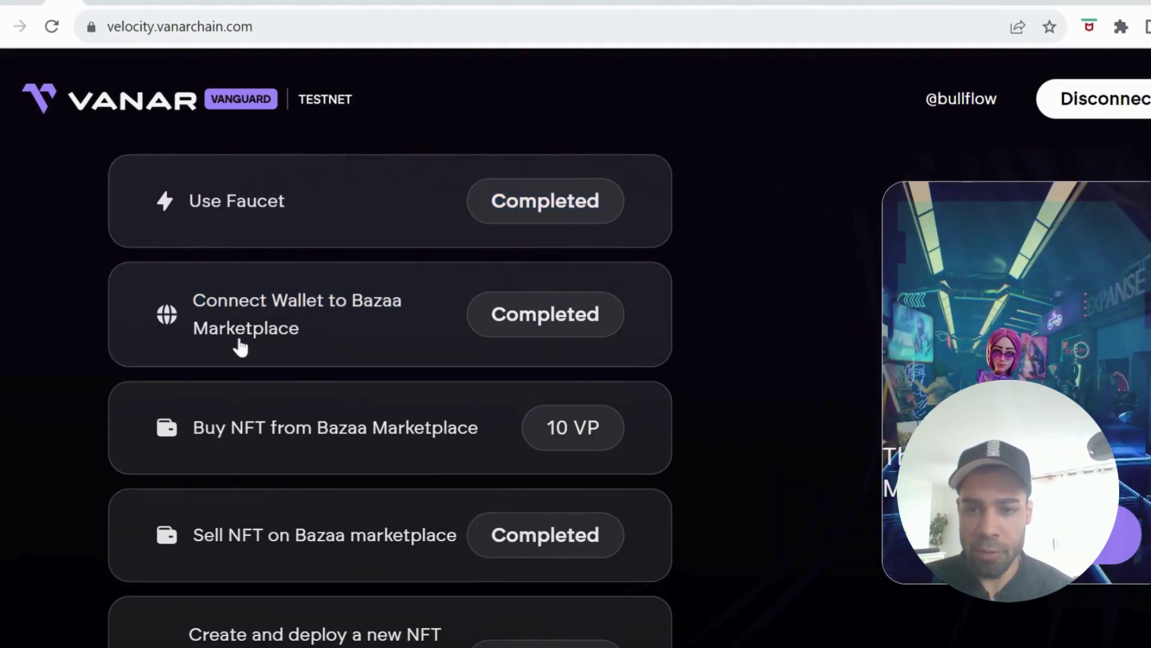
scroll(234, 336, down, 2)
scroll(277, 359, down, 2)
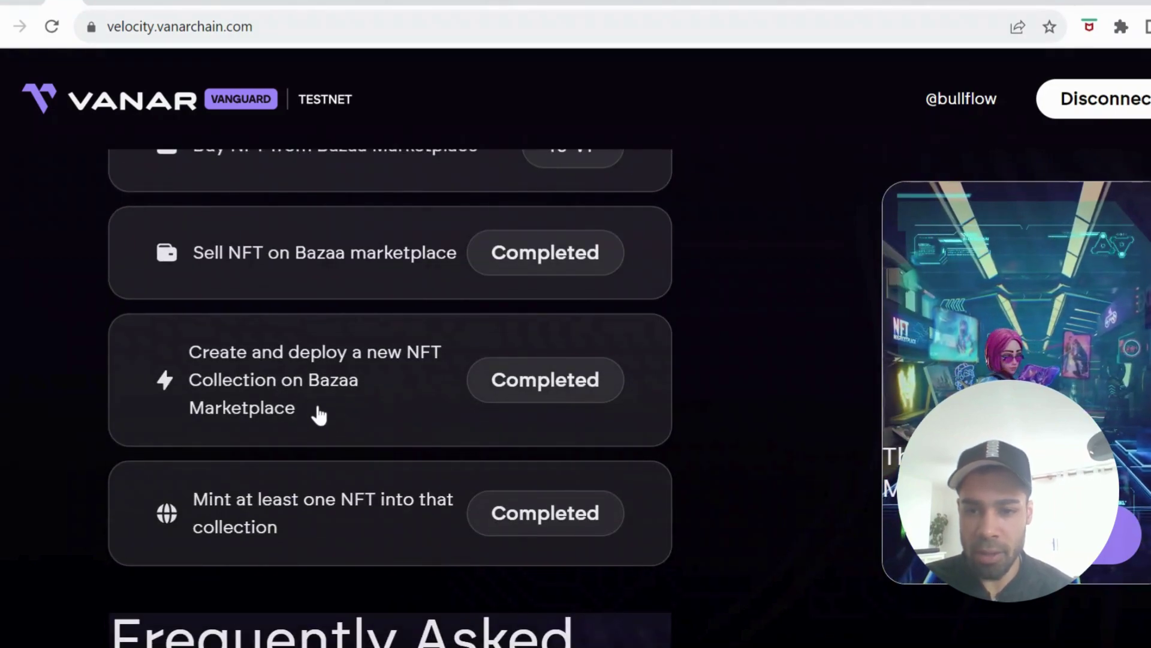
scroll(315, 412, down, 2)
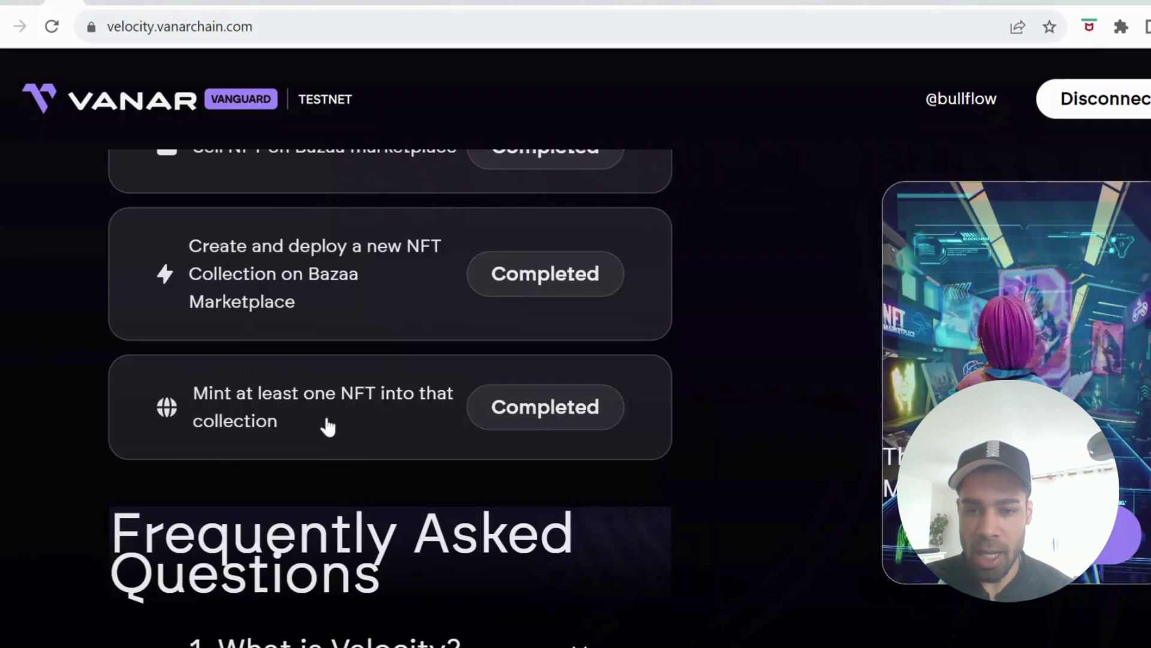
scroll(327, 426, up, 5)
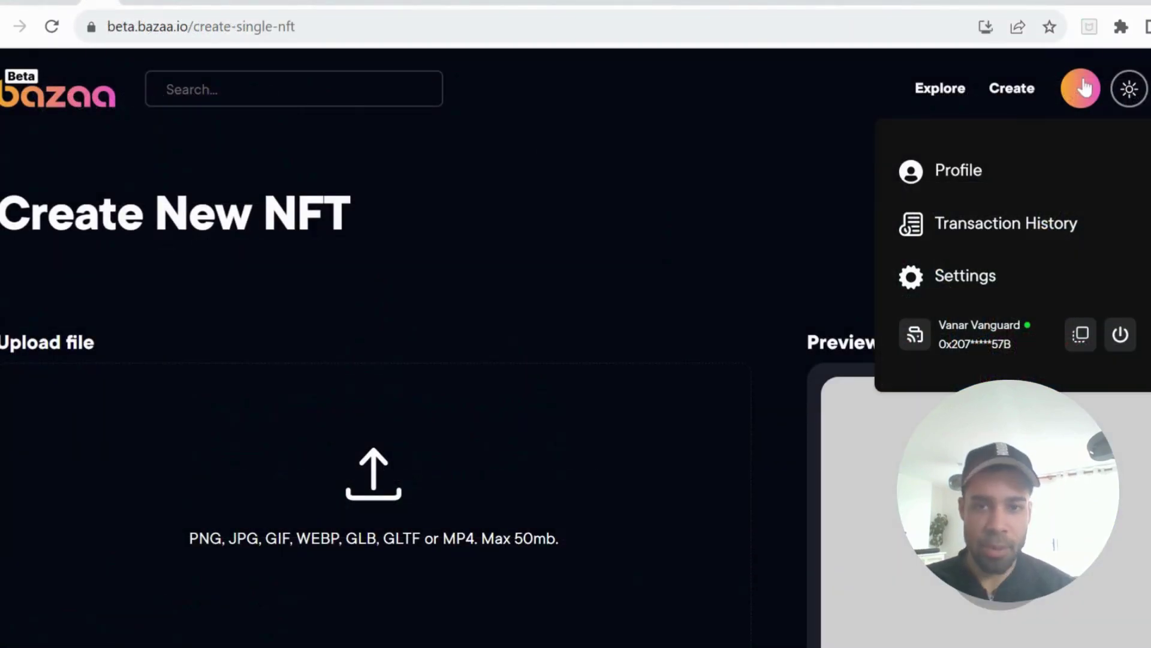
Open the Bull flow collection from the profile's Created collections
click(997, 171)
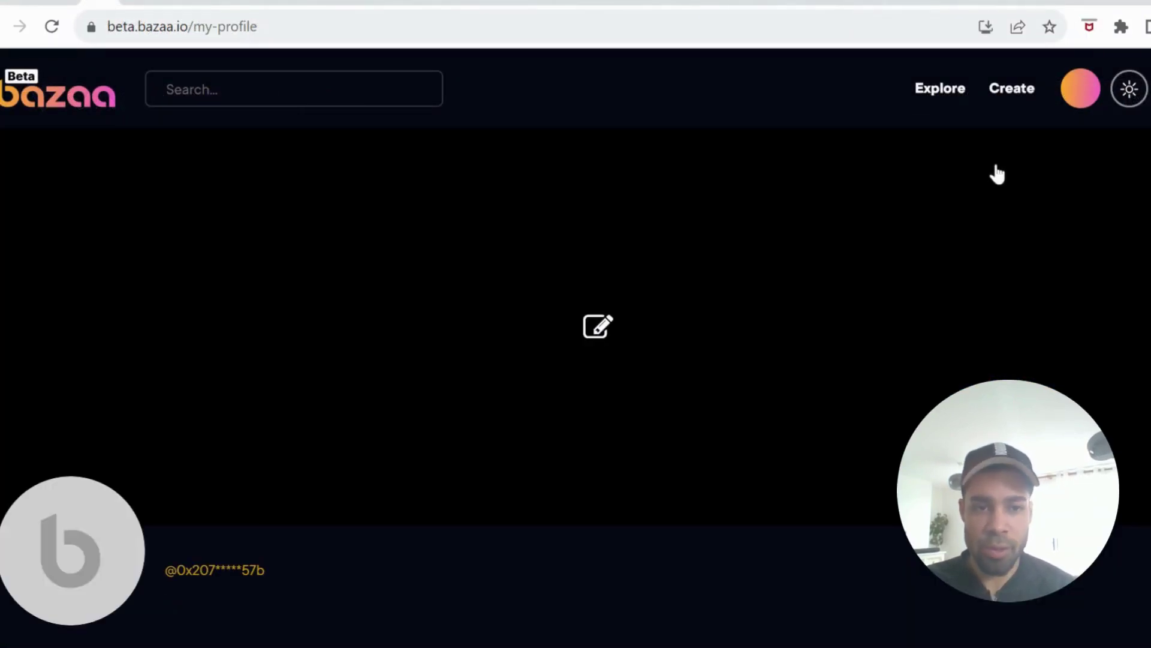
scroll(542, 354, down, 10)
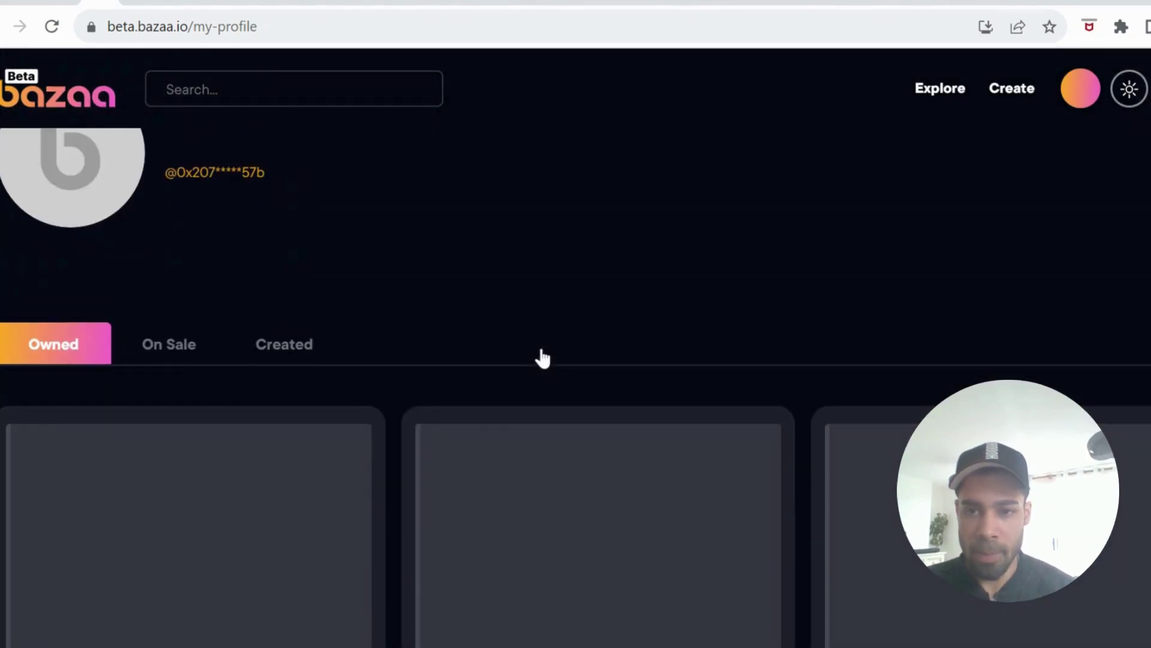
click(268, 351)
scroll(270, 347, down, 3)
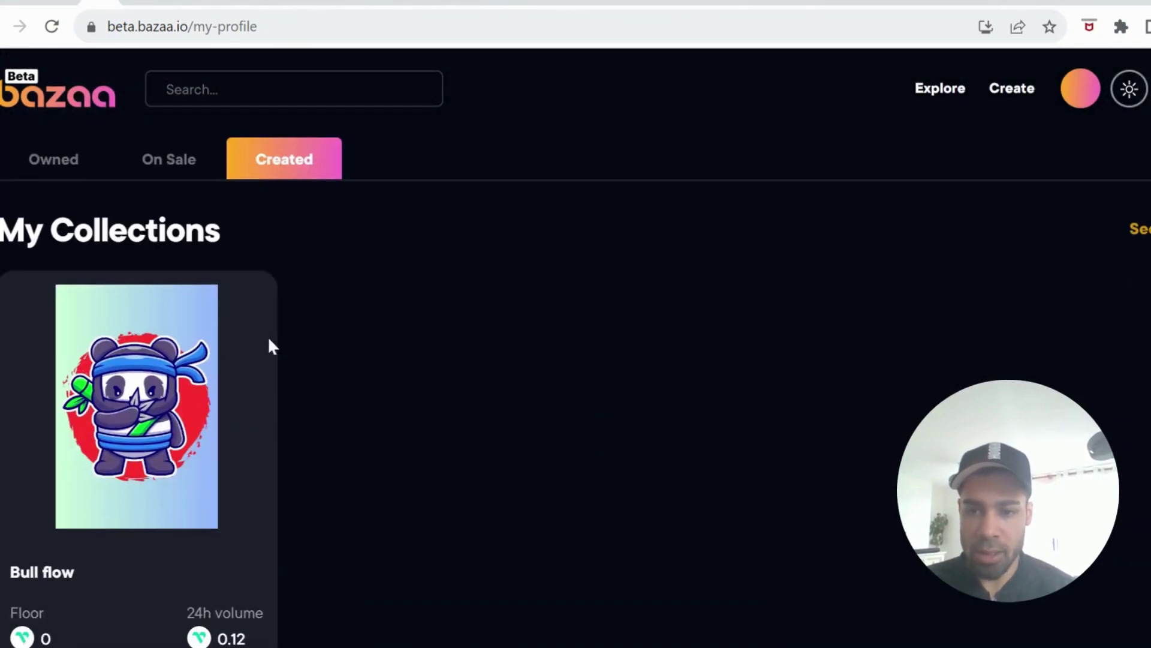
click(269, 348)
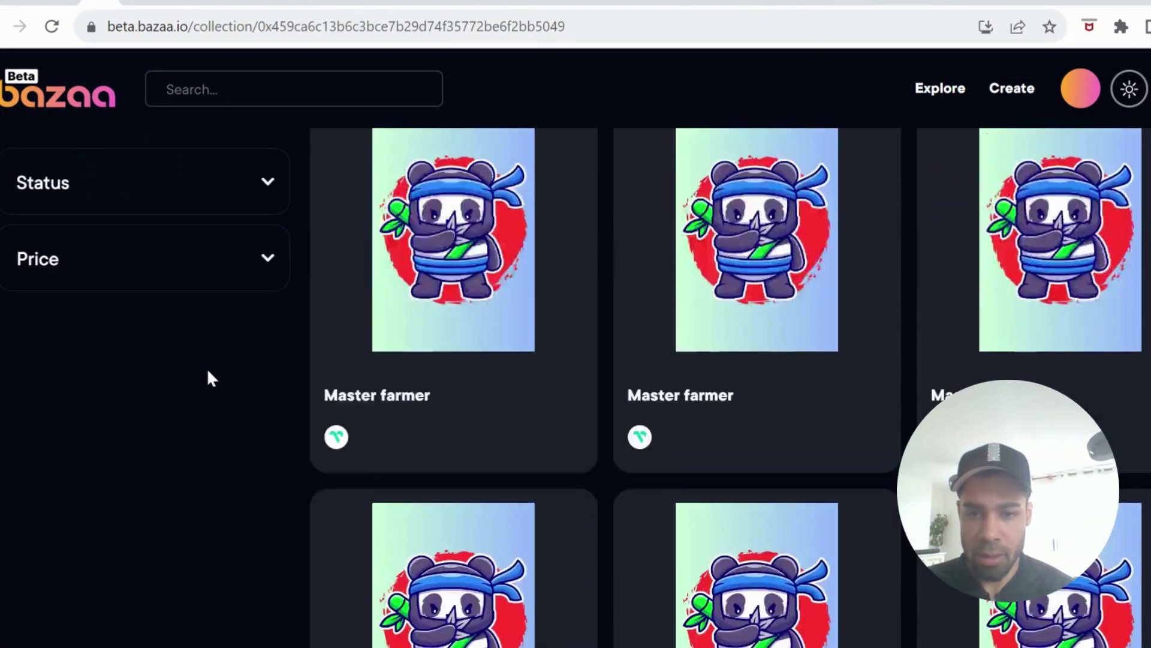
Set the Status filter to ALL to list every Master farmer item, one priced 0.1
scroll(207, 365, down, 5)
scroll(207, 365, up, 5)
click(216, 207)
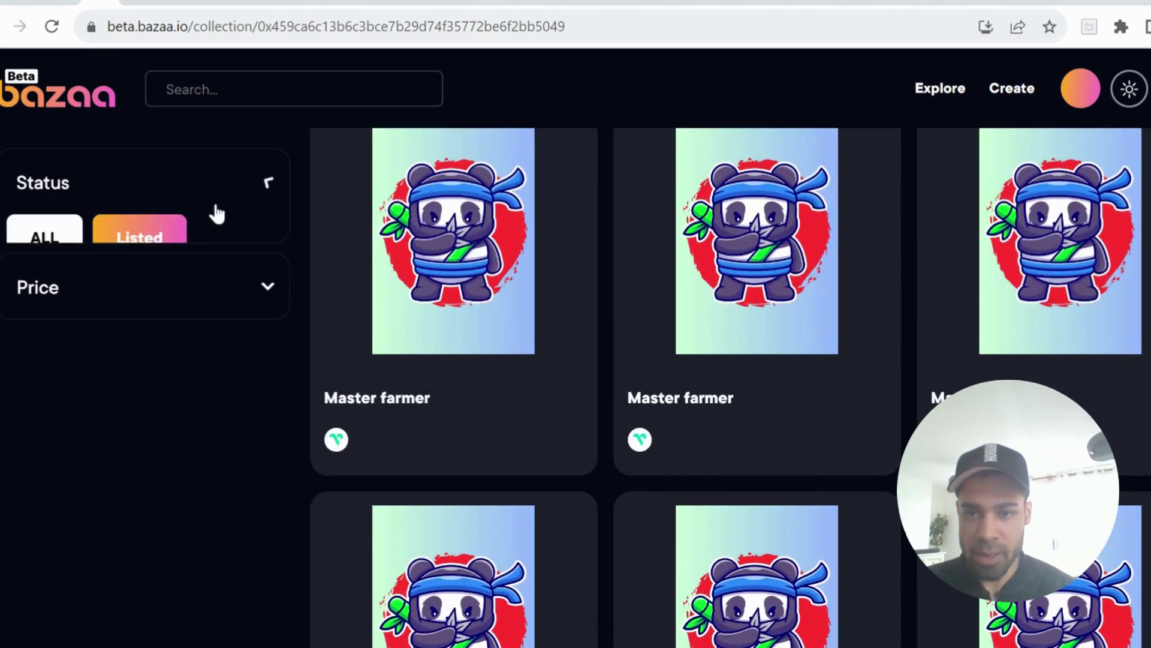
click(27, 252)
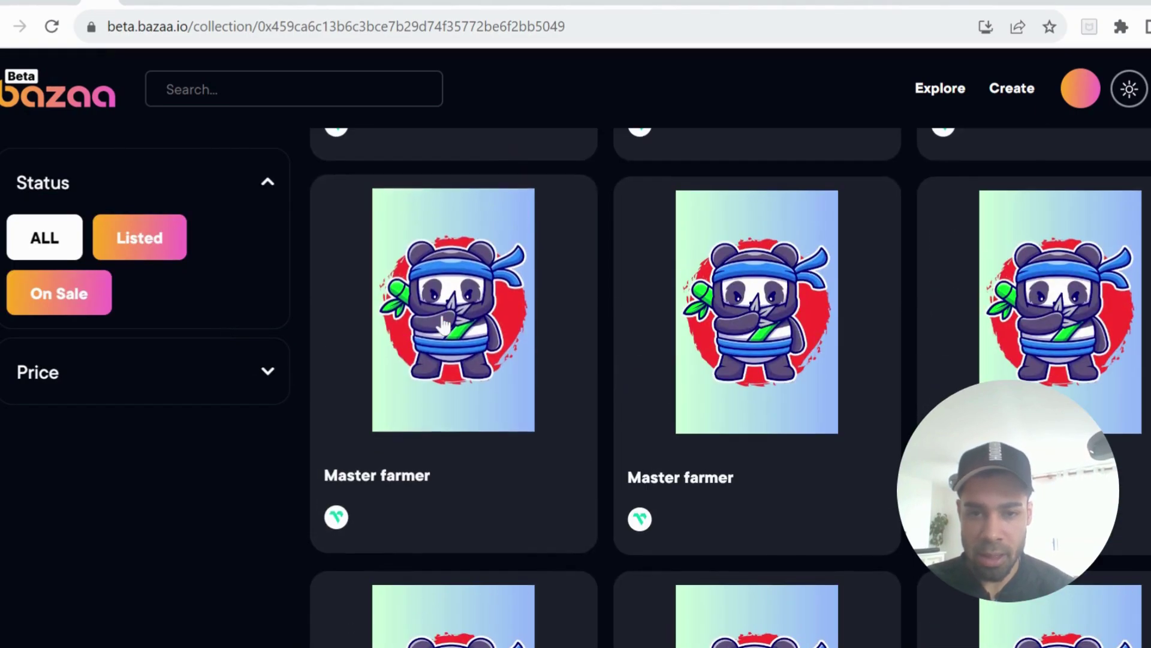
scroll(443, 324, down, 2)
scroll(443, 323, up, 4)
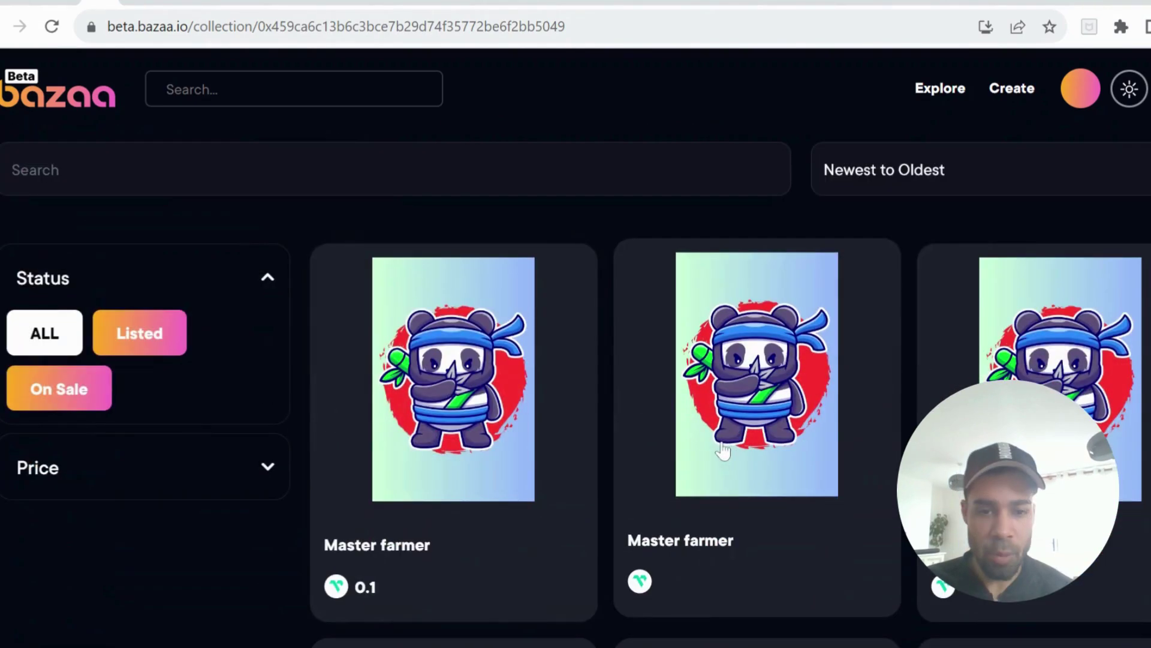
Open the first Master farmer item's Put On Sale form and focus its Price field
click(724, 450)
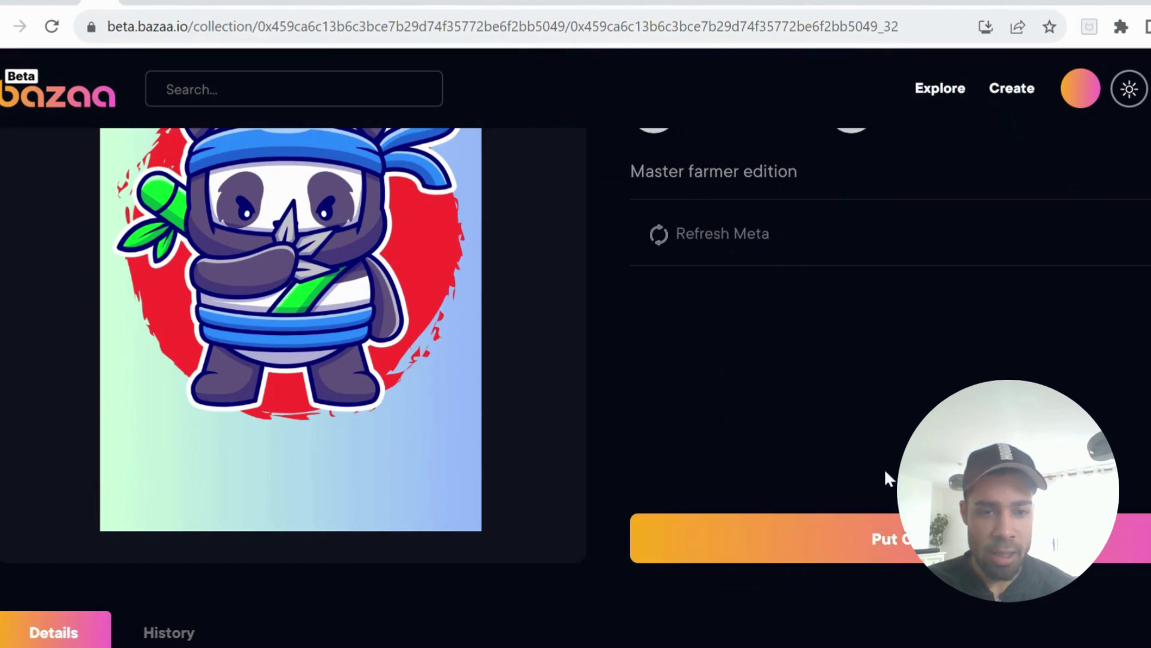
click(869, 536)
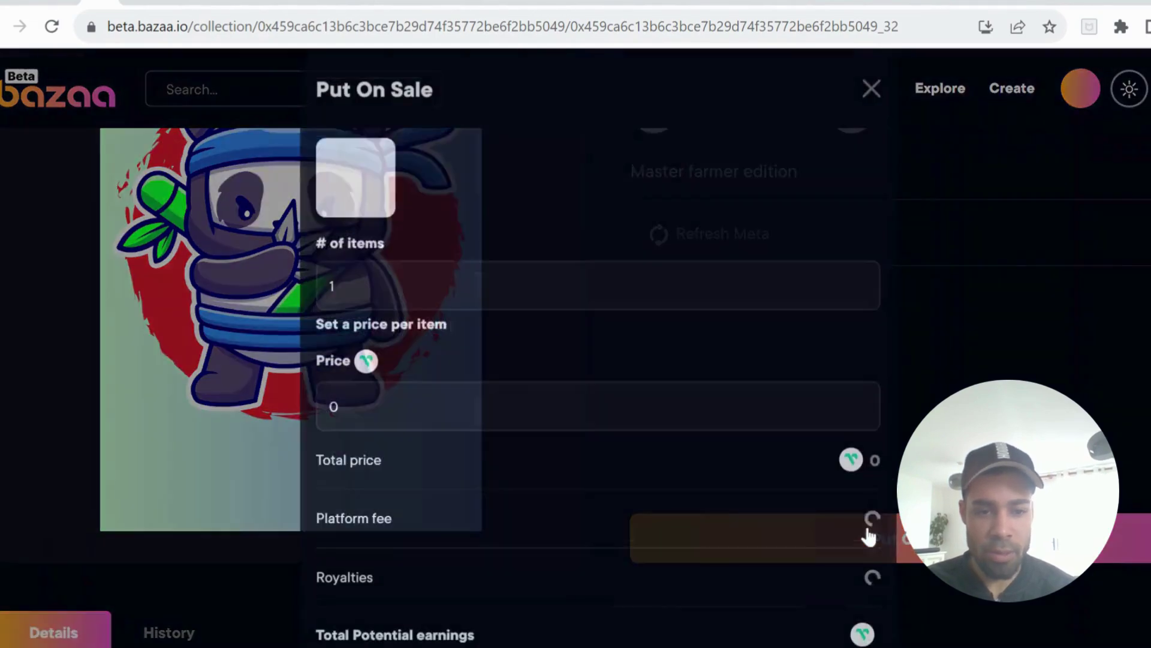
scroll(684, 534, down, 1)
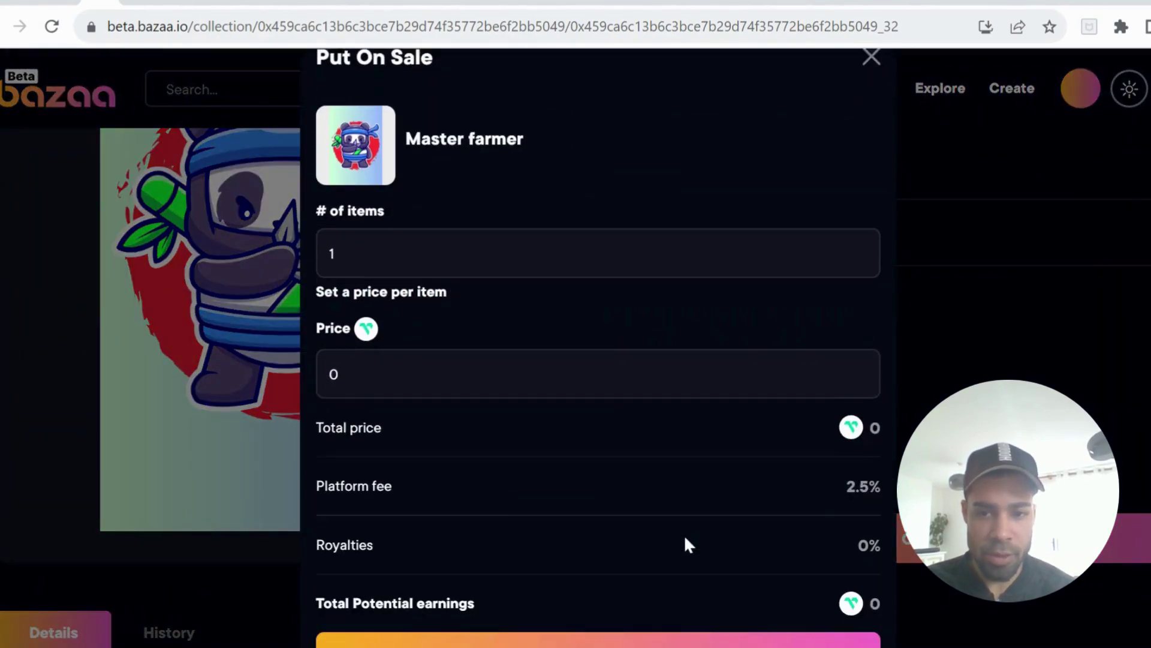
scroll(678, 530, up, 1)
click(338, 428)
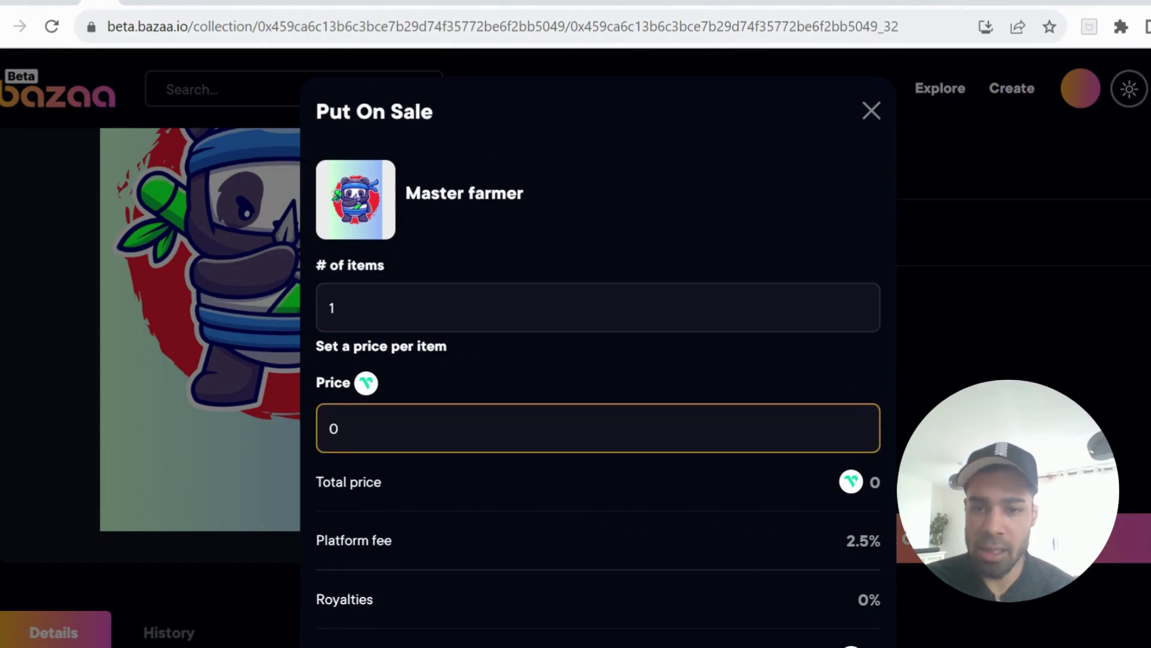
scroll(598, 360, down, 2)
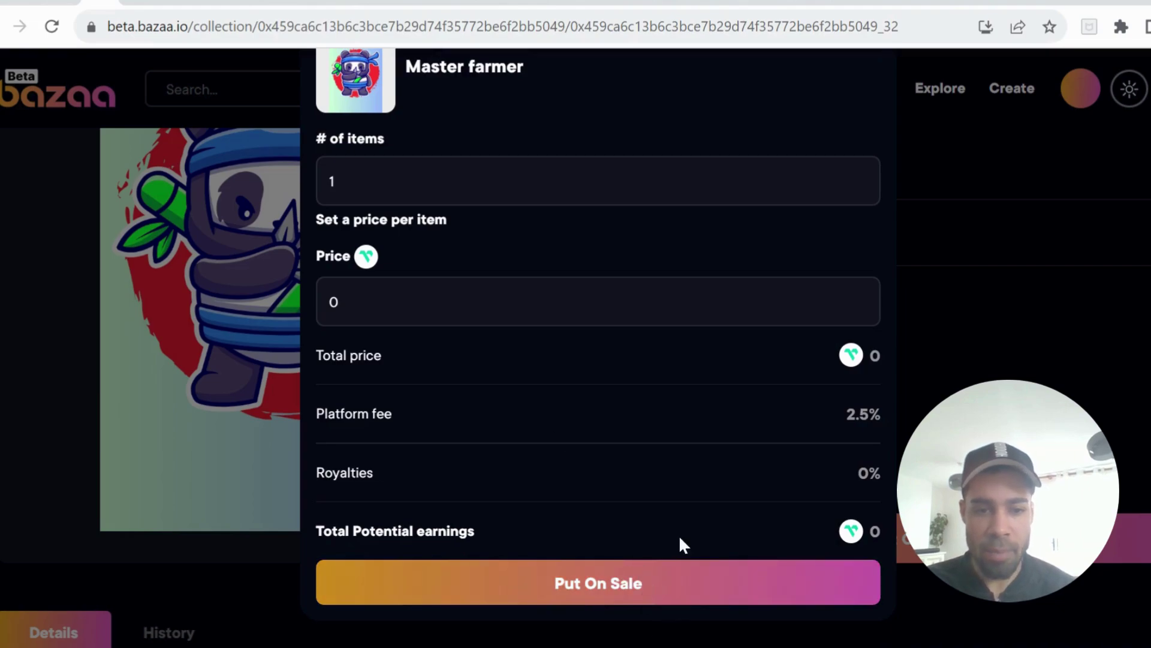
scroll(669, 360, up, 2)
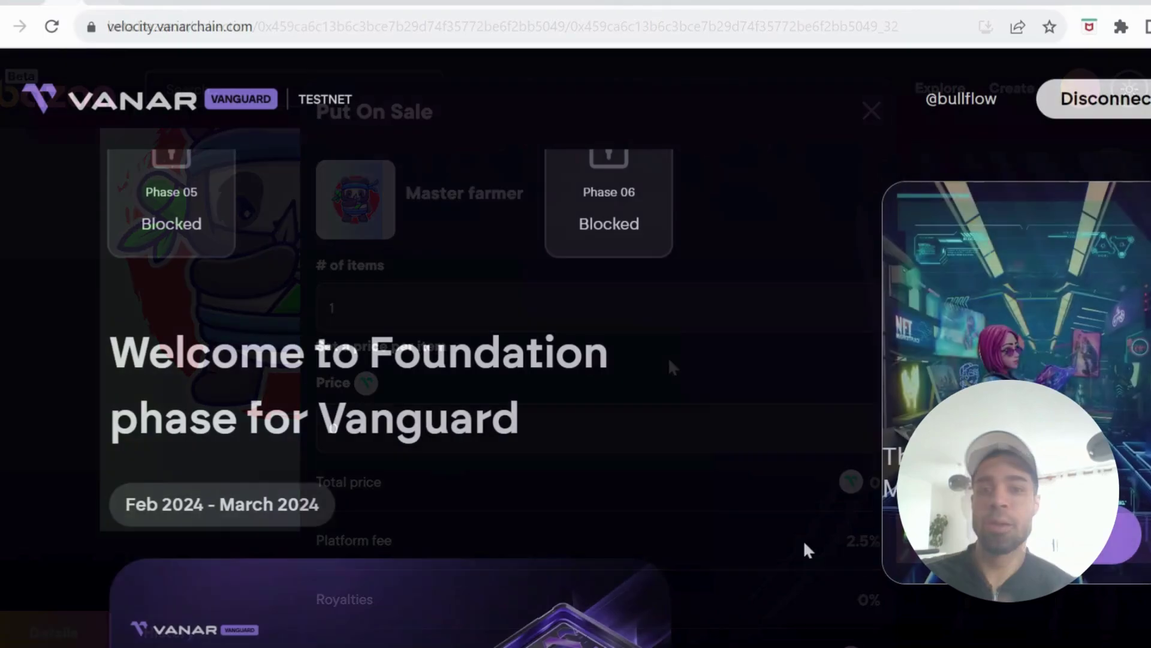
Scroll Task to Complete to confirm sell, collection and mint are Completed, then back to the banner
scroll(803, 547, down, 8)
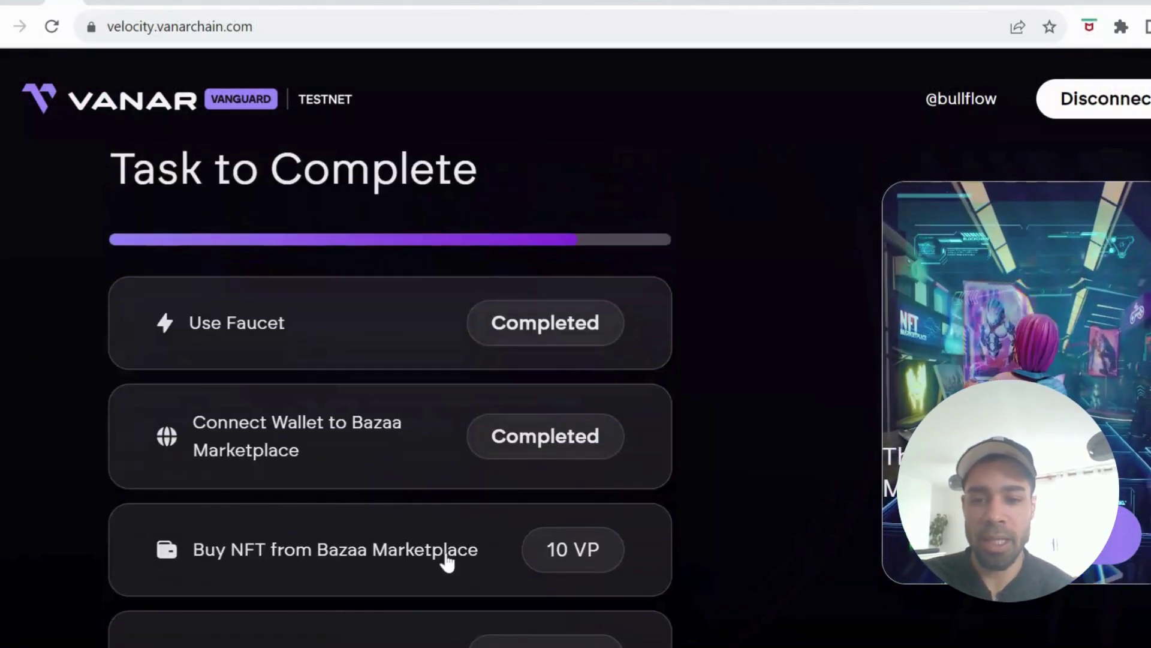
scroll(447, 562, down, 3)
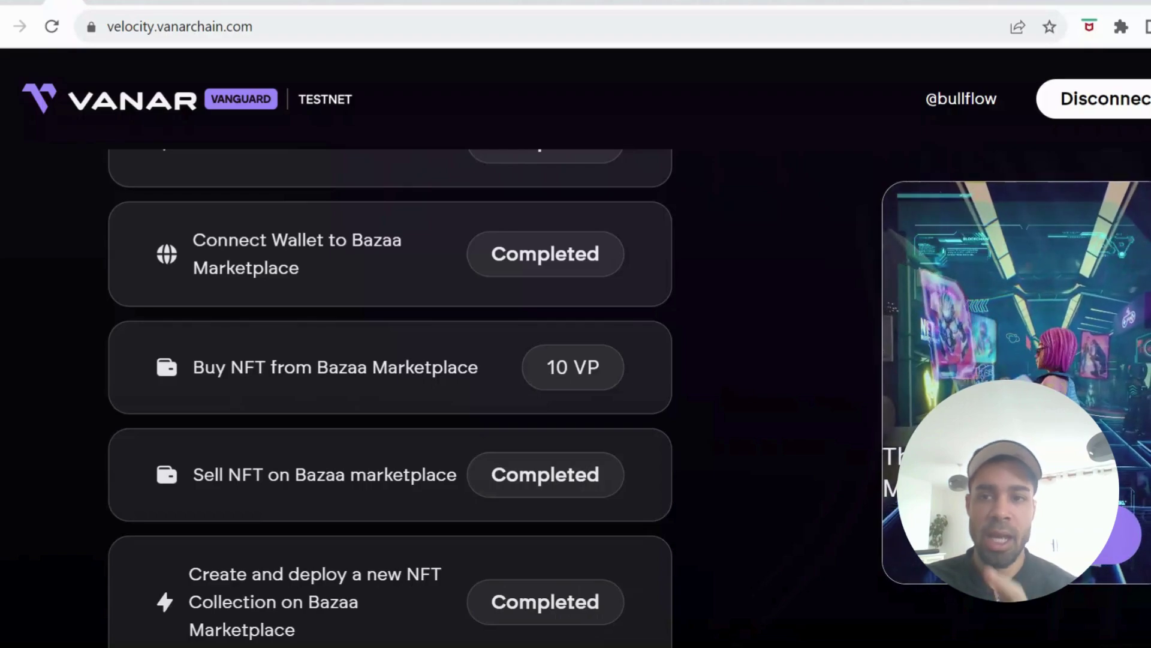
scroll(749, 418, down, 3)
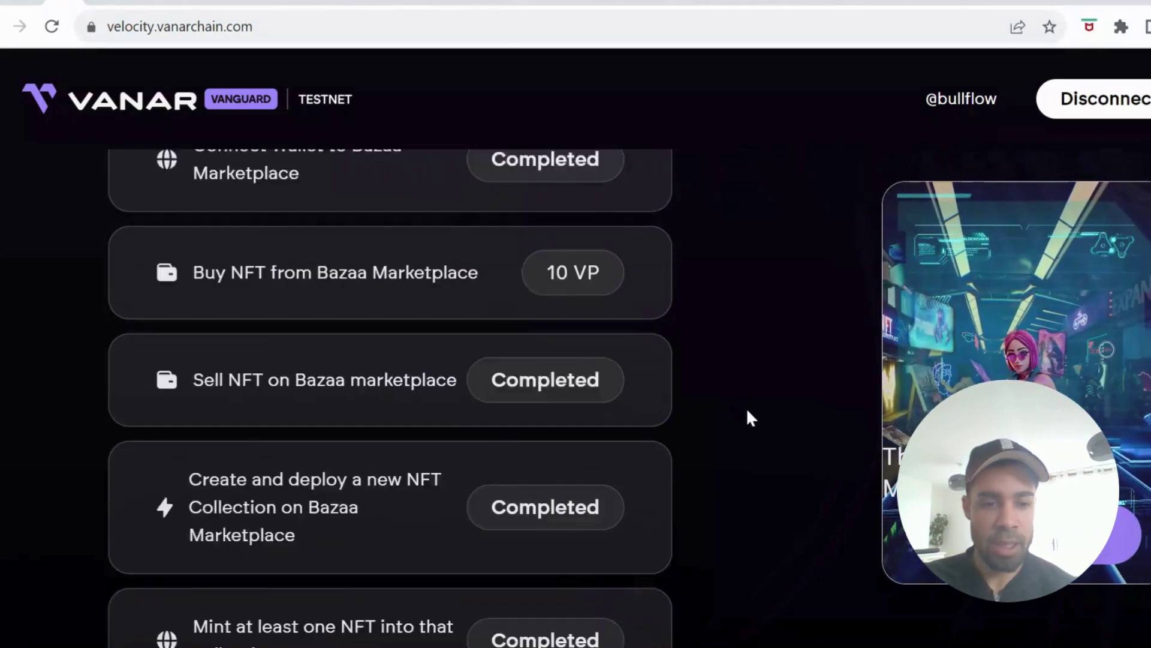
scroll(567, 378, up, 2)
scroll(566, 378, up, 10)
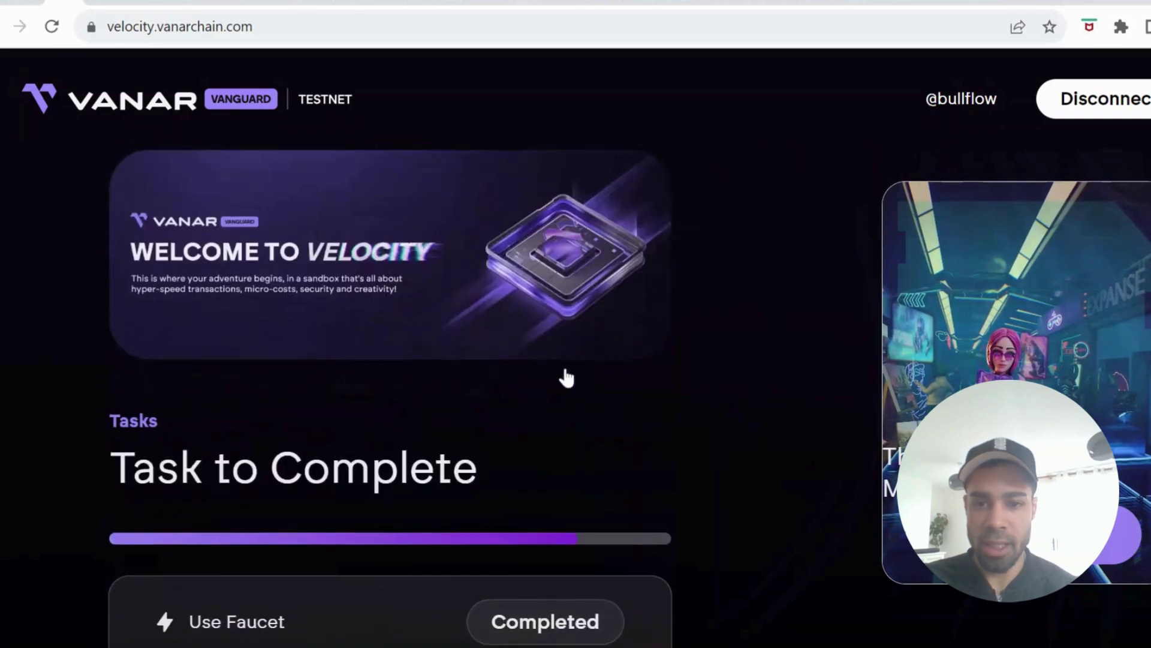